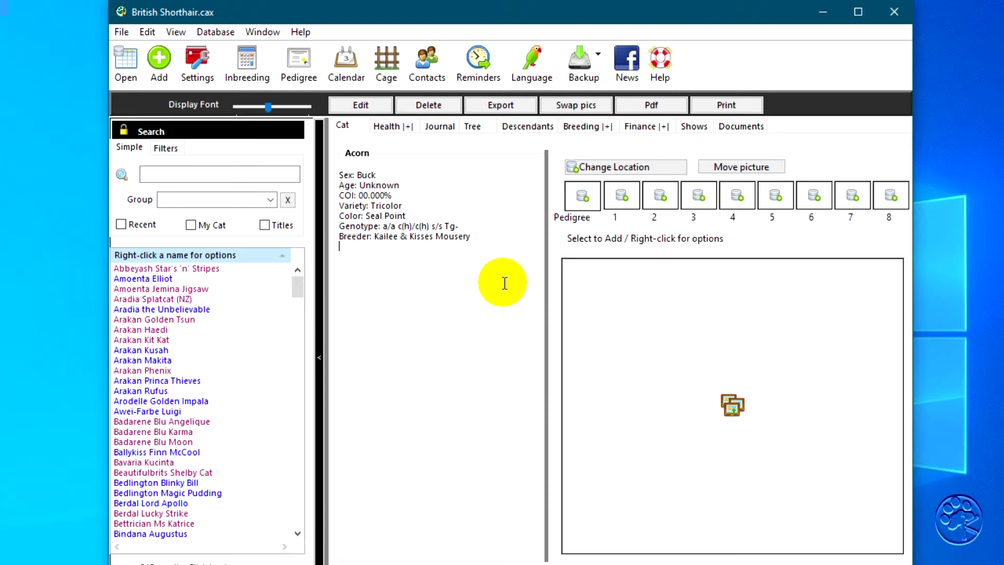
Step: Review the existing colour choices in a blank new cat record, and close the record without saving
{"action": "left_click", "coordinate": [159, 57]}
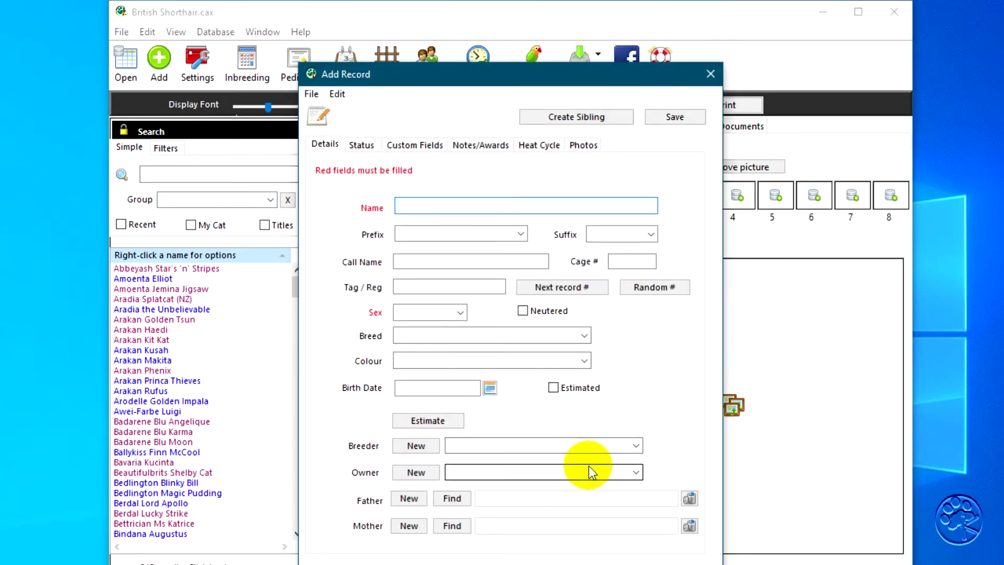
{"action": "left_click", "coordinate": [584, 361]}
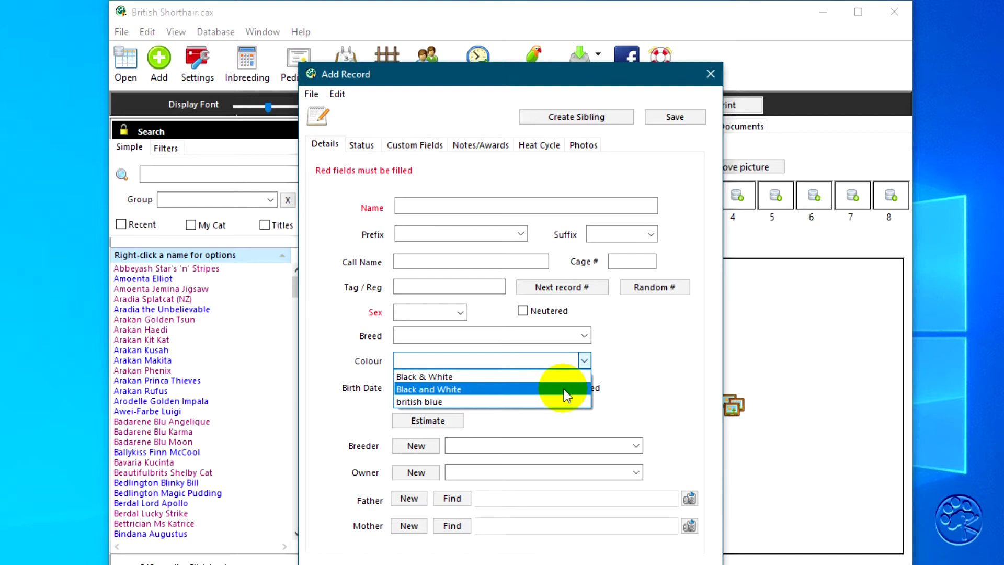
{"action": "left_click", "coordinate": [663, 353]}
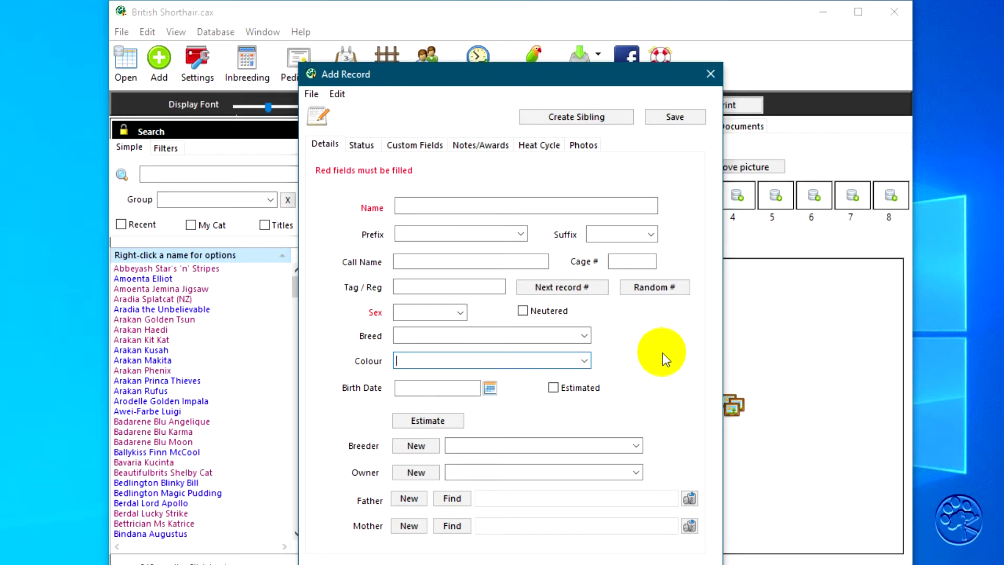
{"action": "left_click", "coordinate": [585, 356]}
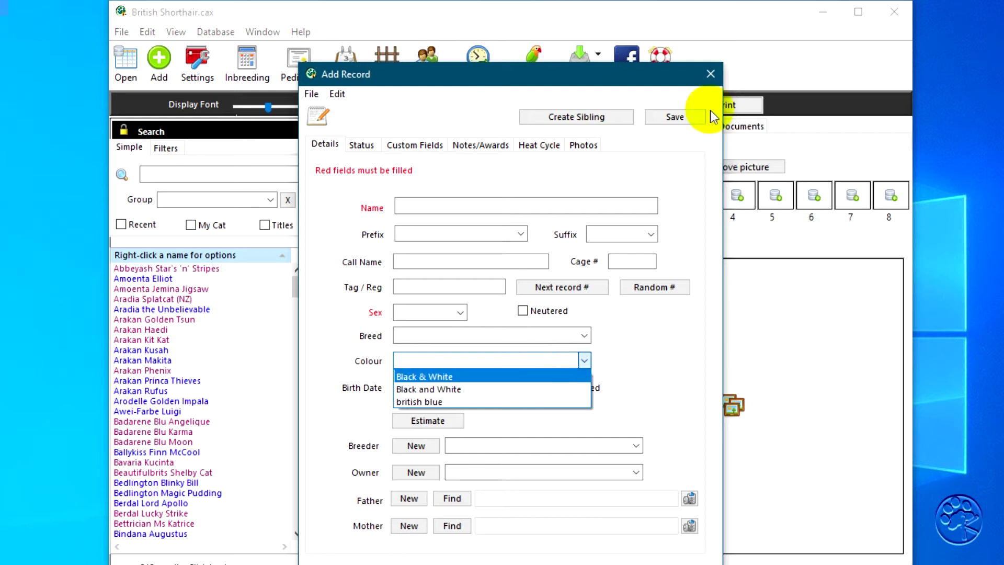
{"action": "left_click", "coordinate": [716, 77]}
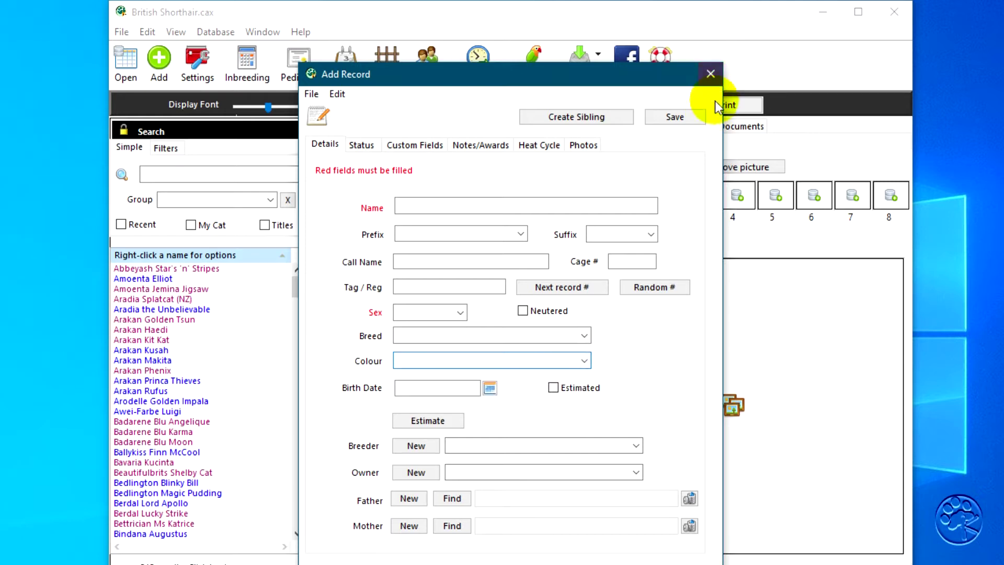
{"action": "left_click", "coordinate": [713, 74]}
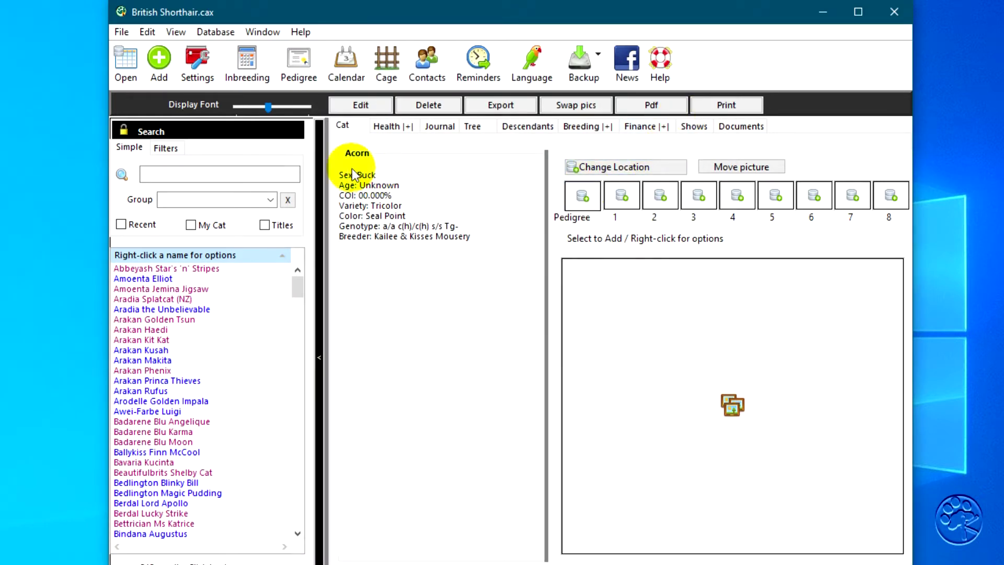
Step: Filter the cat list to all records whose Colour is Black & White
{"action": "left_click", "coordinate": [169, 150]}
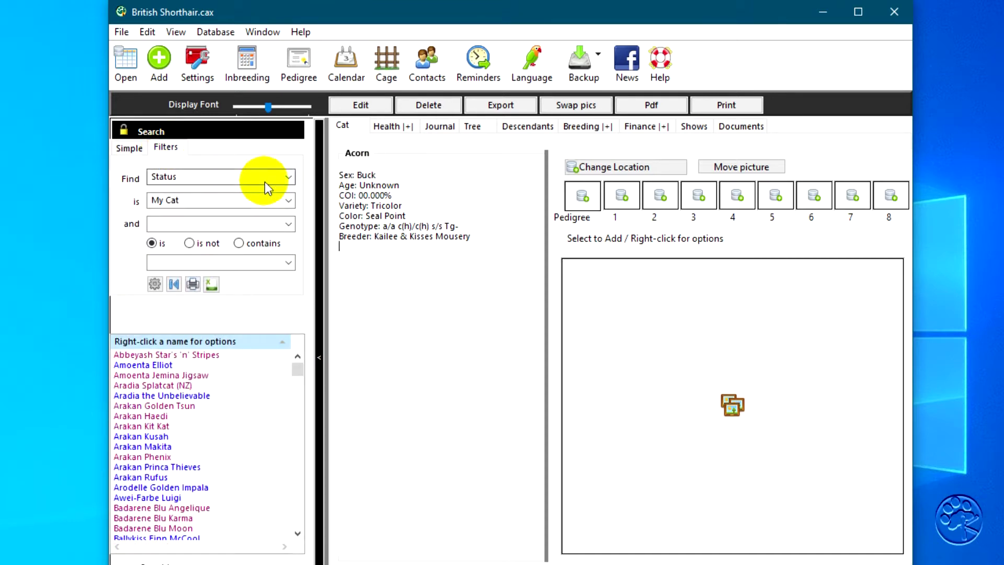
{"action": "left_click", "coordinate": [289, 201]}
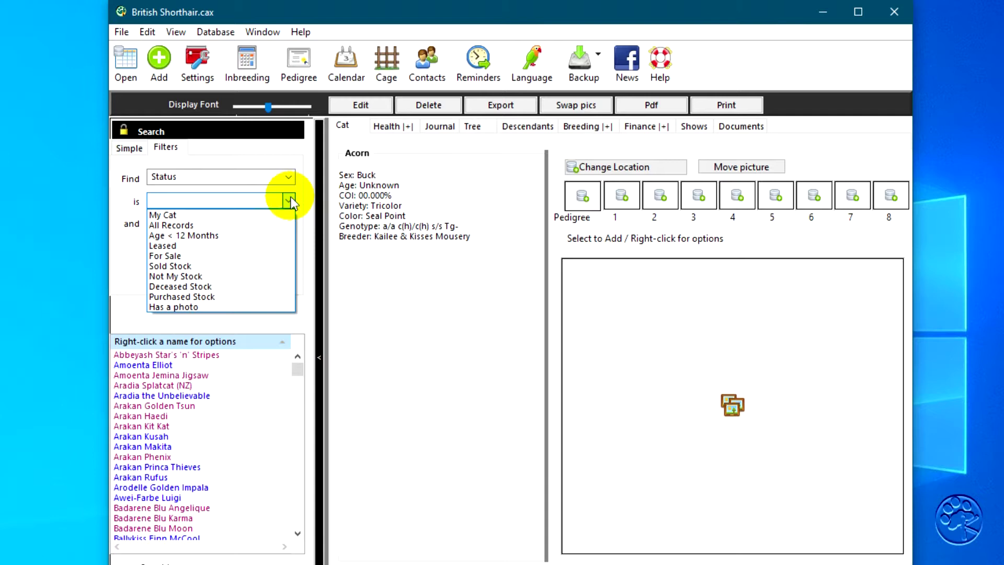
{"action": "left_click", "coordinate": [268, 225]}
{"action": "left_click", "coordinate": [288, 224]}
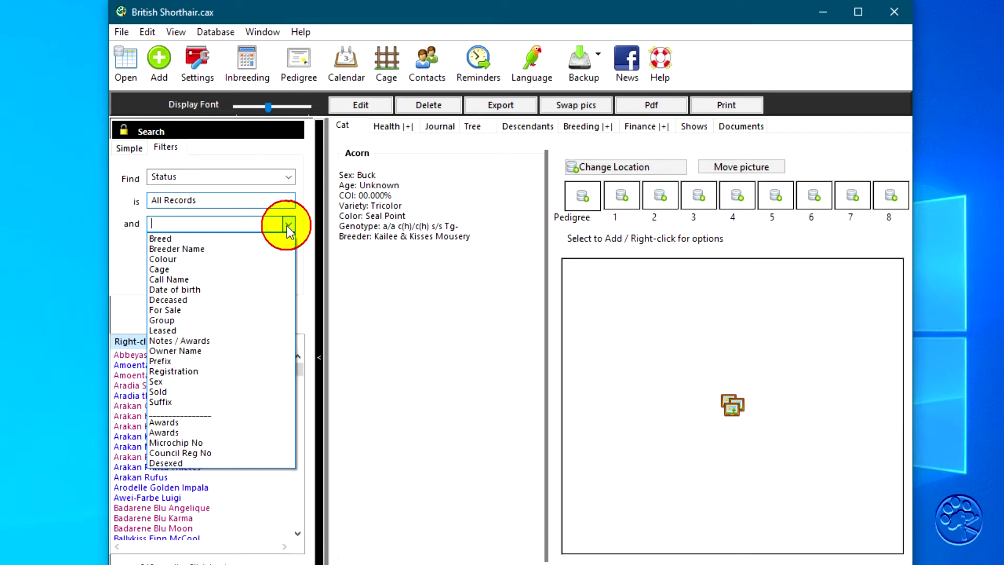
{"action": "left_click", "coordinate": [263, 260]}
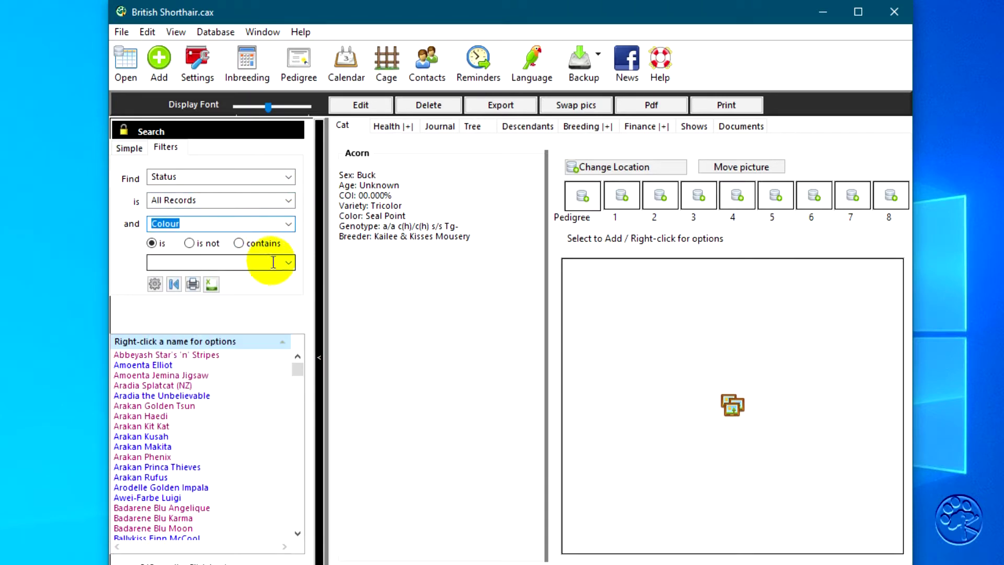
{"action": "left_click", "coordinate": [289, 263]}
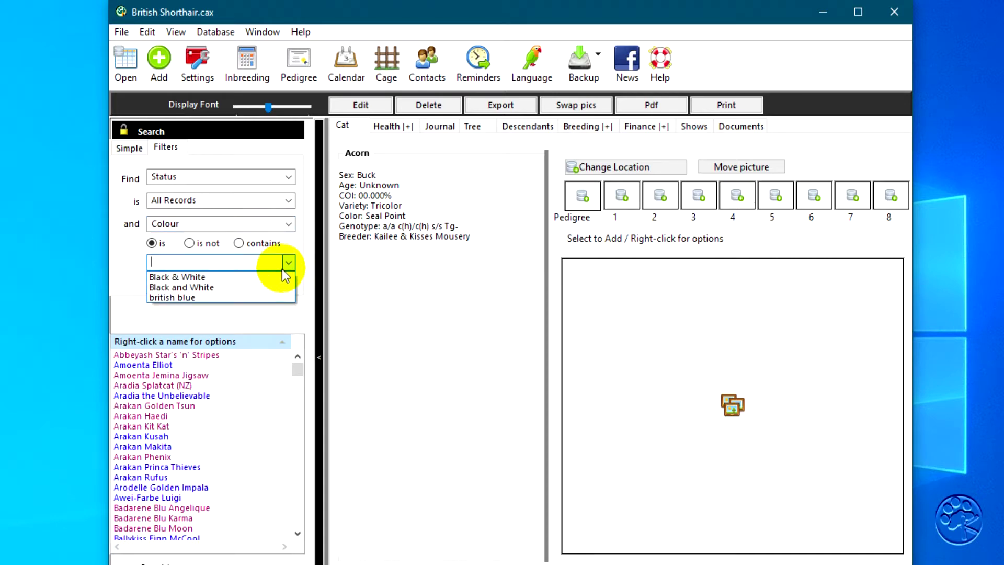
{"action": "left_click", "coordinate": [265, 277]}
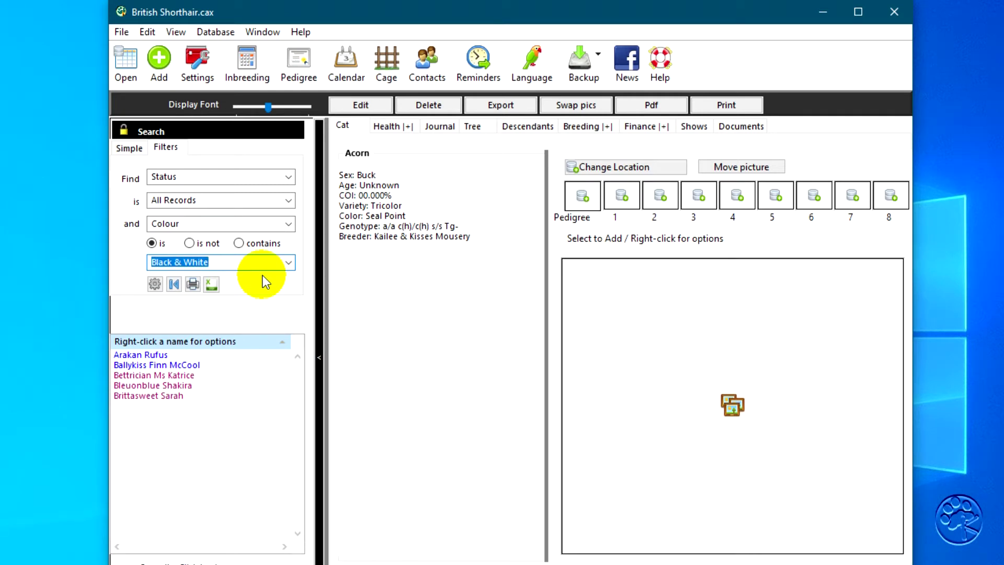
Step: Batch-edit all the filtered cats, setting their colour to Black and White, and save the change
{"action": "left_click", "coordinate": [132, 355]}
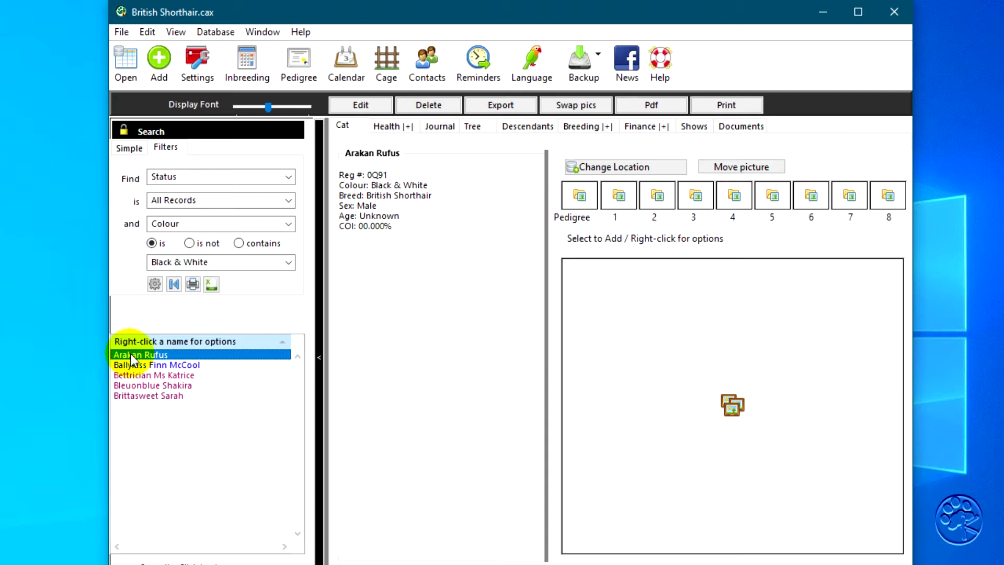
{"action": "left_click", "coordinate": [133, 396], "text": "shift"}
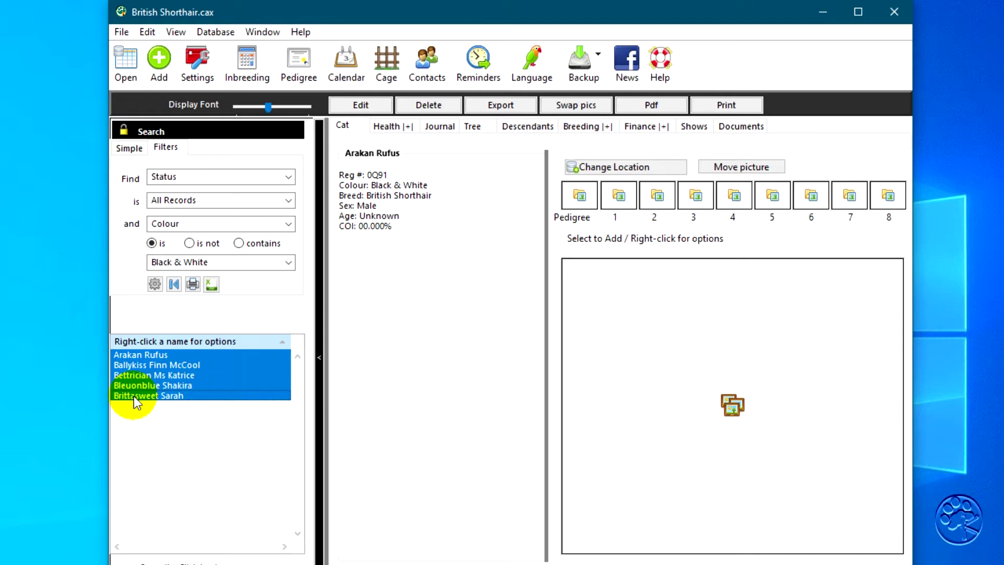
{"action": "right_click", "coordinate": [216, 377]}
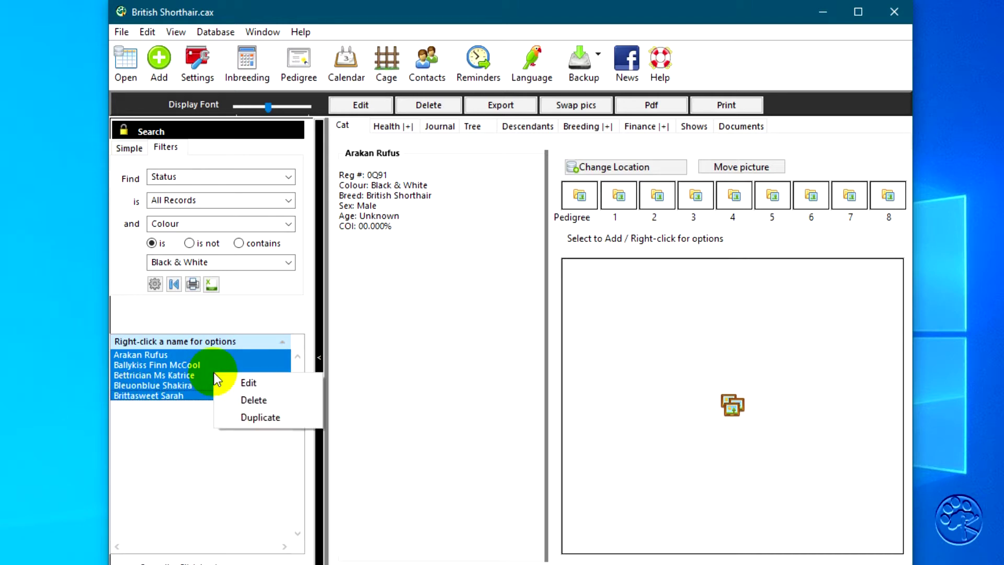
{"action": "left_click", "coordinate": [277, 383]}
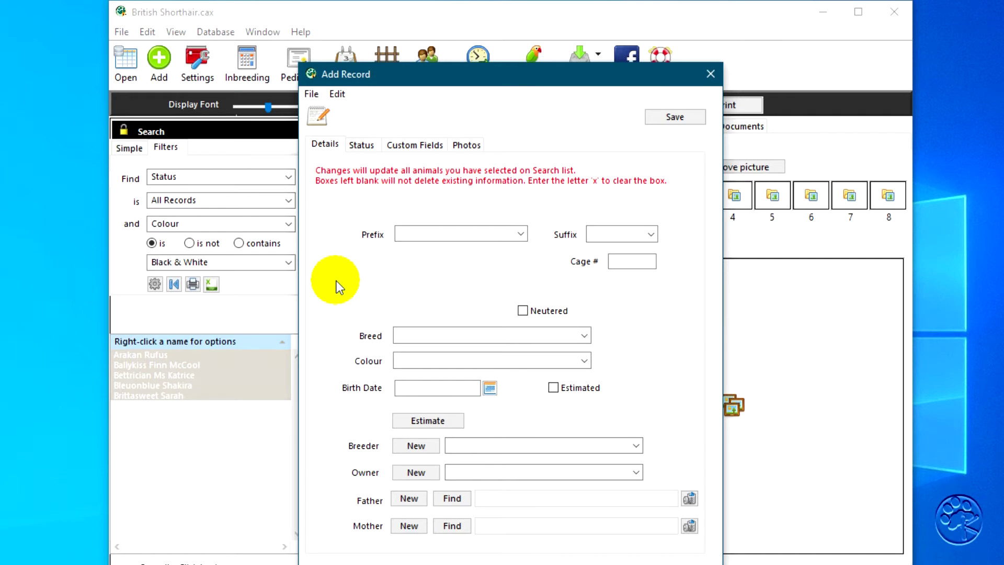
{"action": "left_click", "coordinate": [584, 359]}
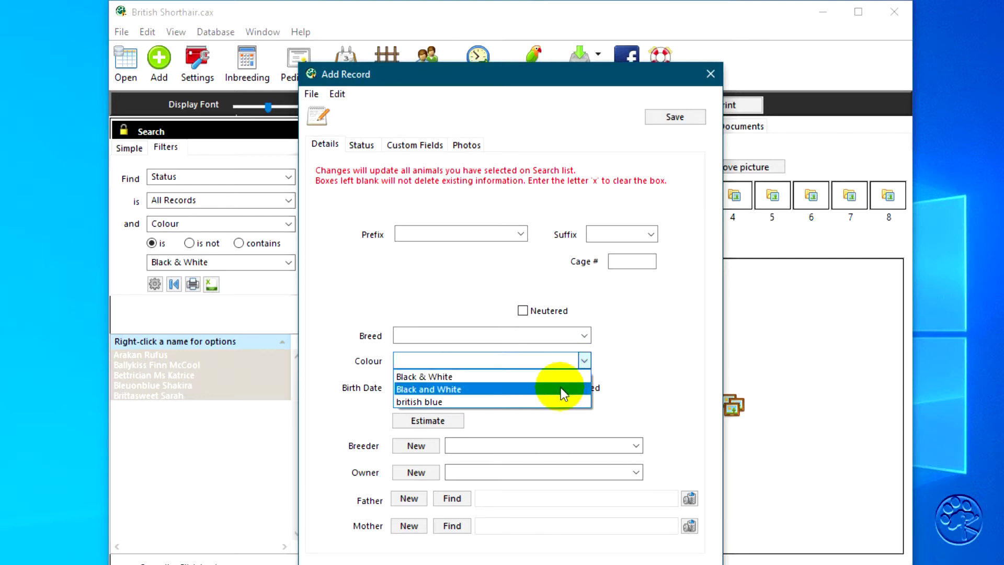
{"action": "left_click", "coordinate": [560, 389]}
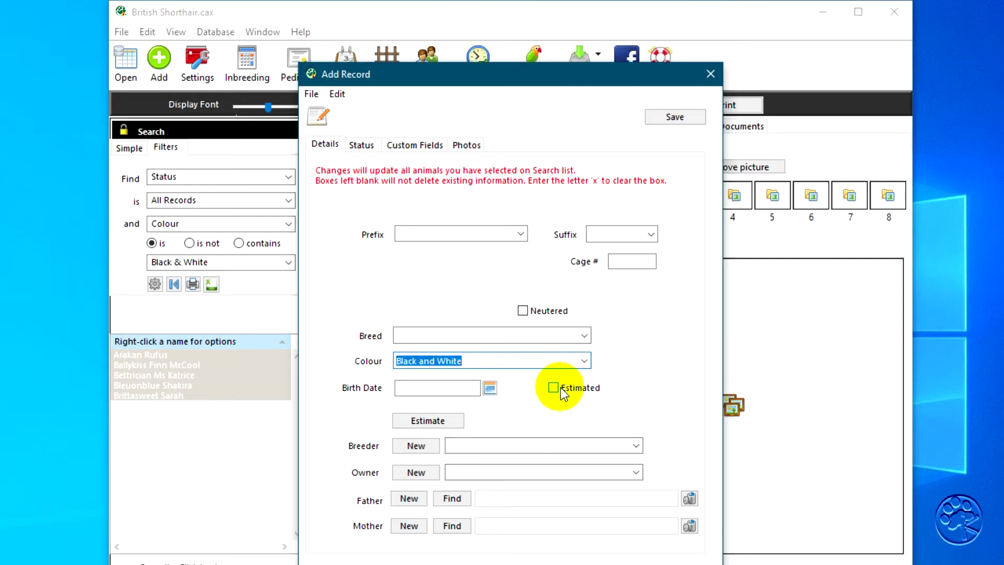
{"action": "left_click", "coordinate": [669, 116]}
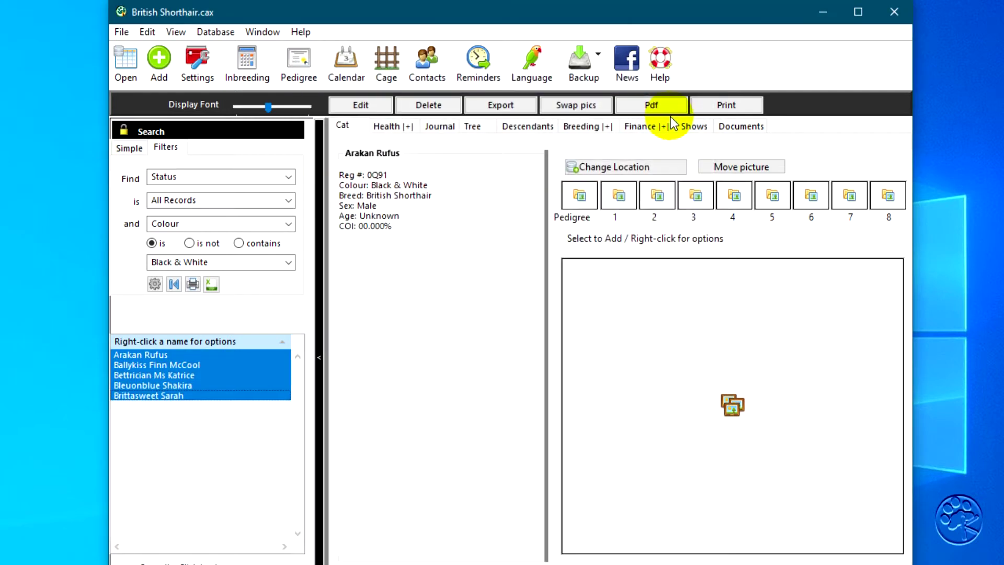
Step: Return to the unfiltered cat list and check the colour choices in a blank new record, picking Black and White
{"action": "left_click", "coordinate": [125, 149]}
{"action": "left_click", "coordinate": [159, 173]}
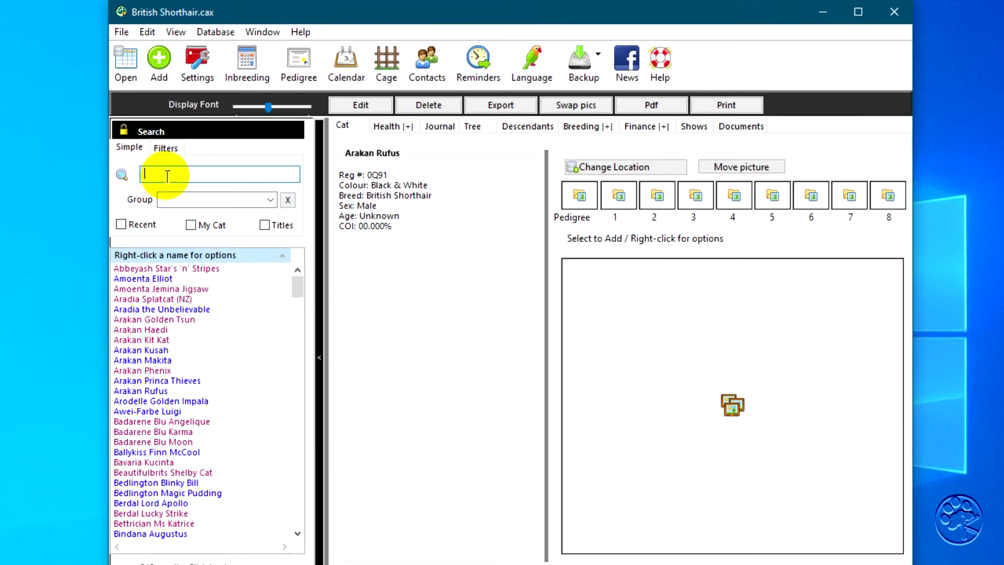
{"action": "left_click", "coordinate": [159, 58]}
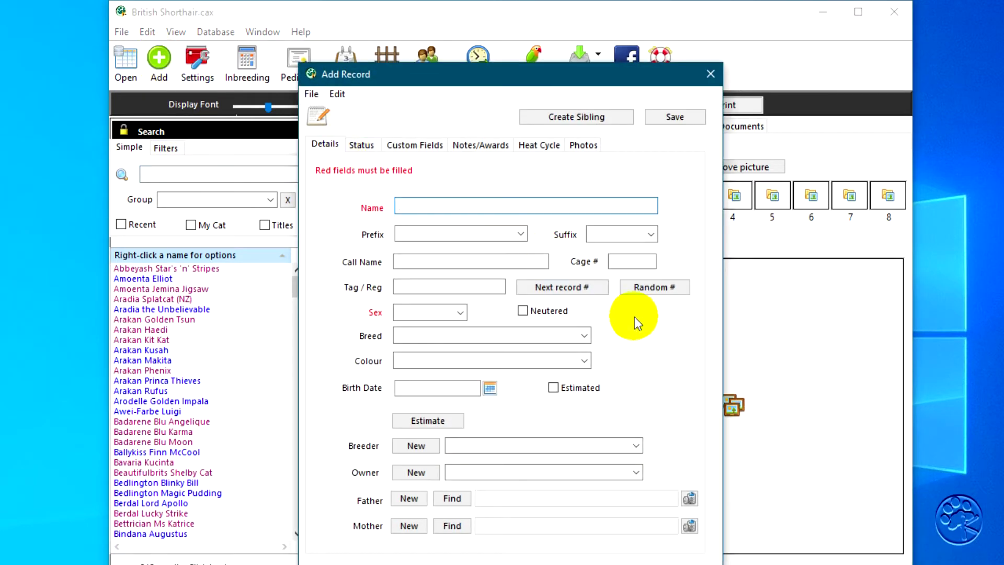
{"action": "left_click", "coordinate": [583, 359]}
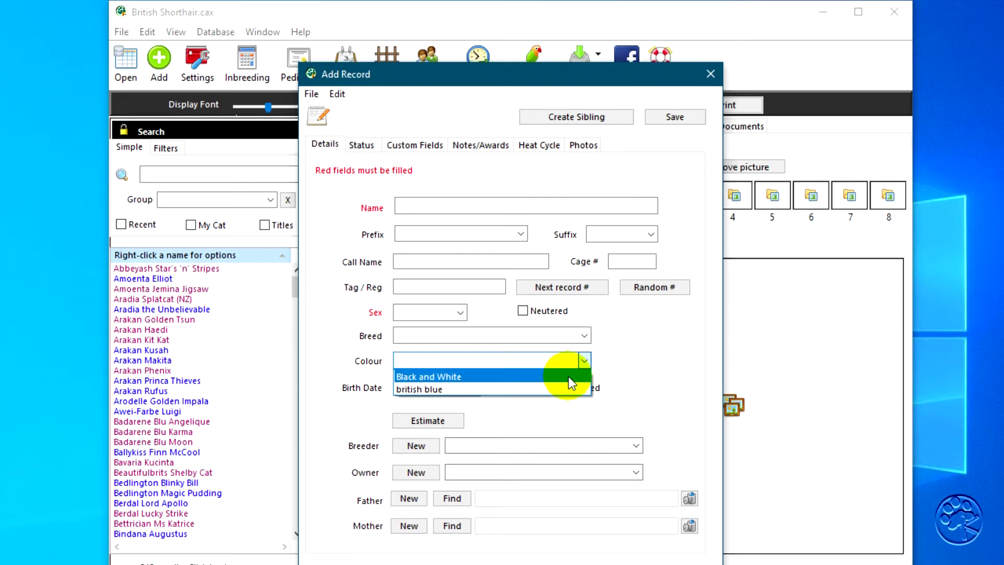
{"action": "left_click", "coordinate": [570, 376]}
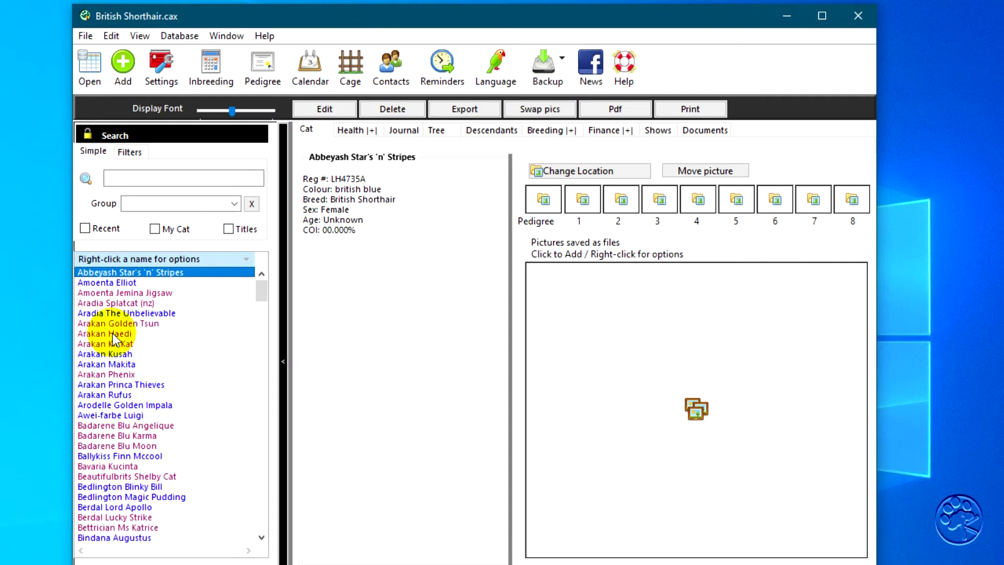
Step: Run the database repair Convert All Names To Upper Case without making a backup, and close the repair dialog
{"action": "left_click", "coordinate": [178, 36]}
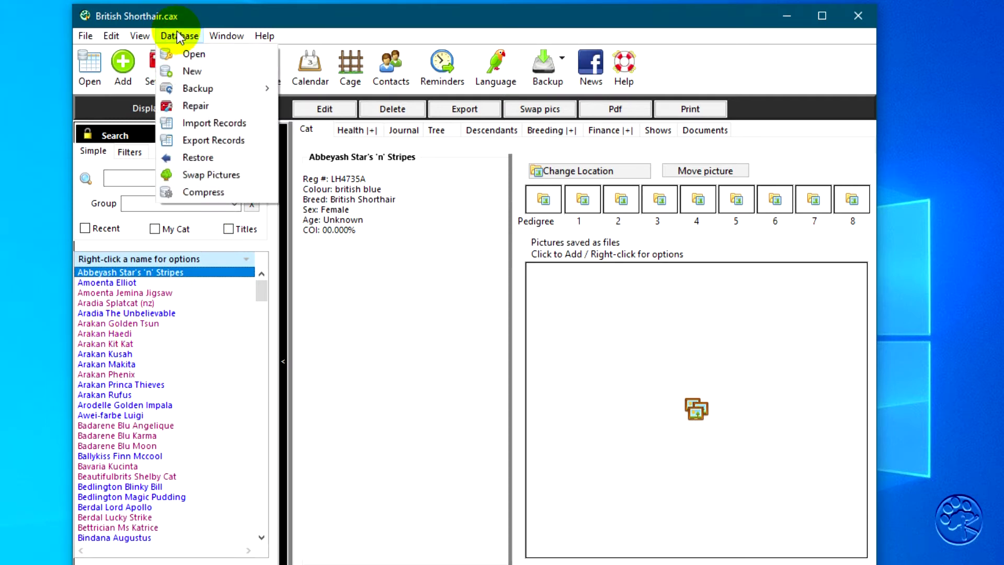
{"action": "left_click", "coordinate": [205, 105]}
{"action": "left_click", "coordinate": [587, 353]}
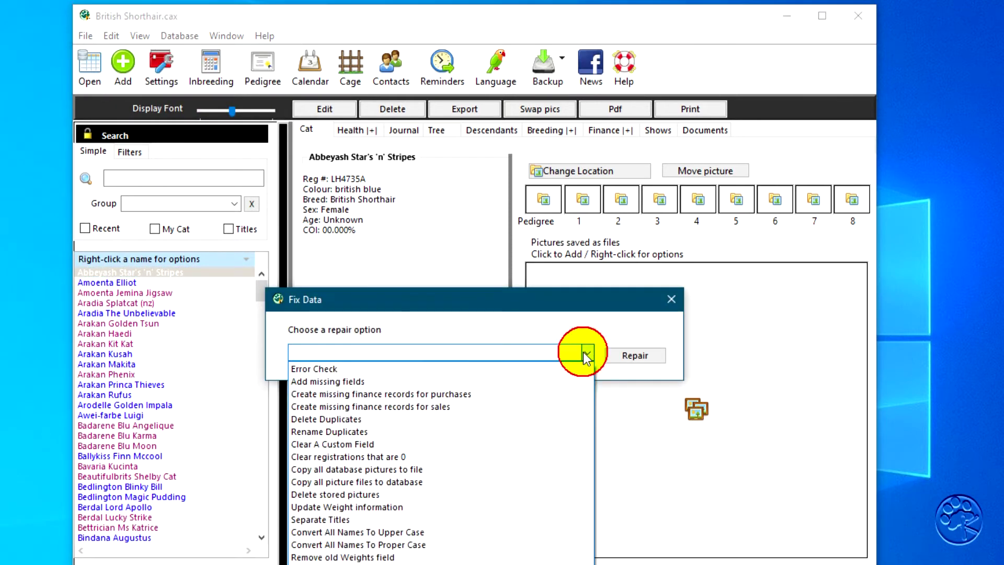
{"action": "left_click", "coordinate": [410, 534]}
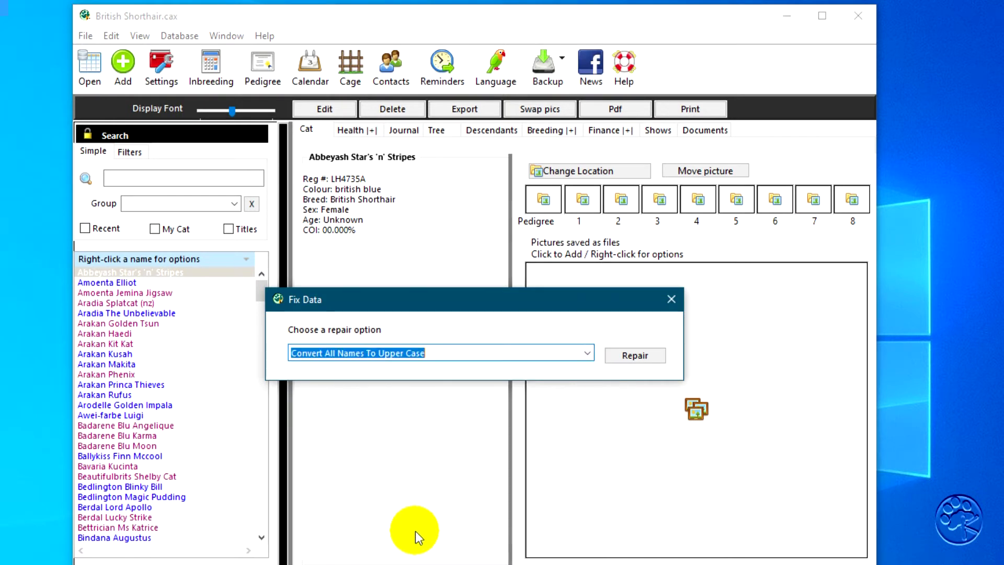
{"action": "left_click", "coordinate": [629, 353]}
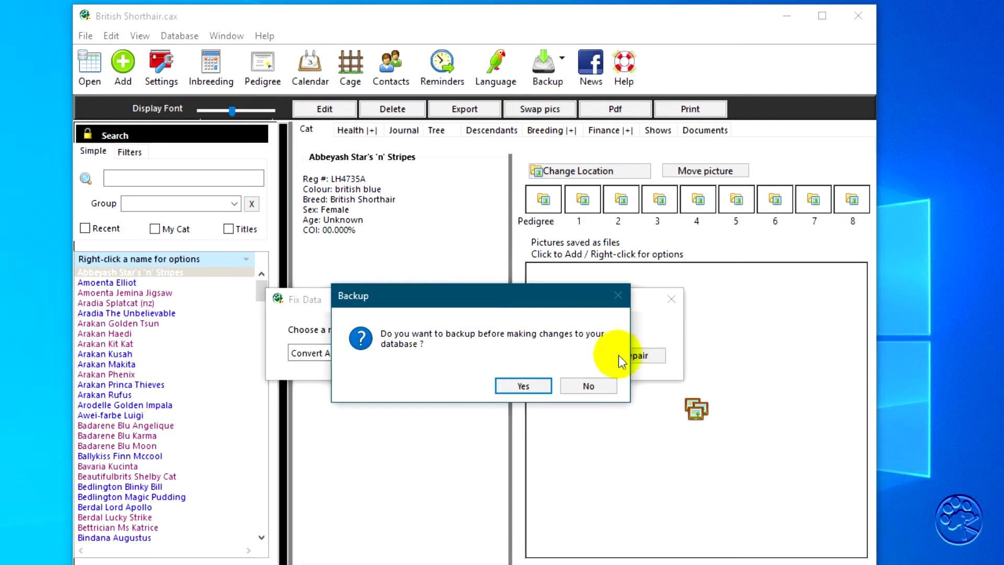
{"action": "left_click", "coordinate": [587, 387]}
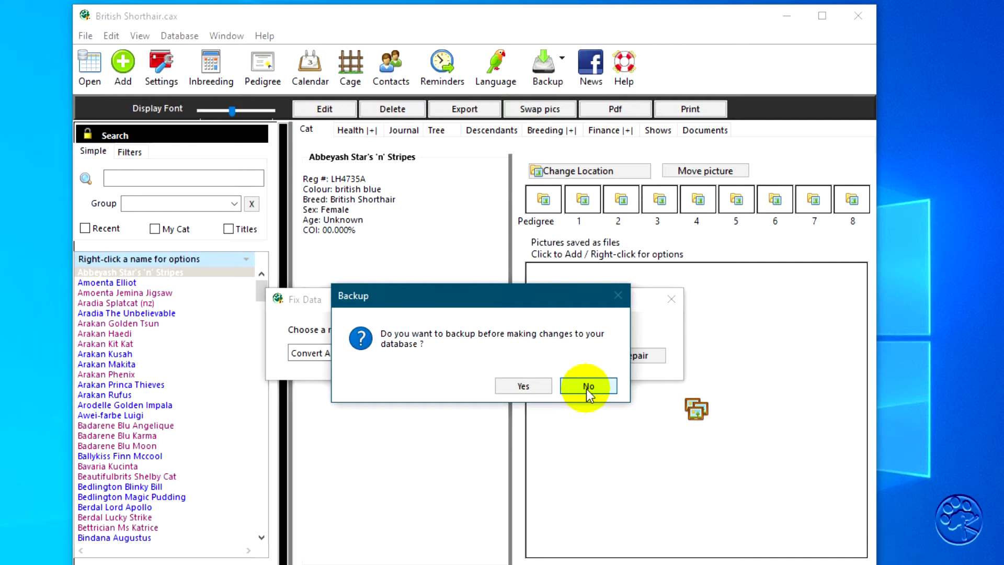
{"action": "left_click", "coordinate": [587, 387]}
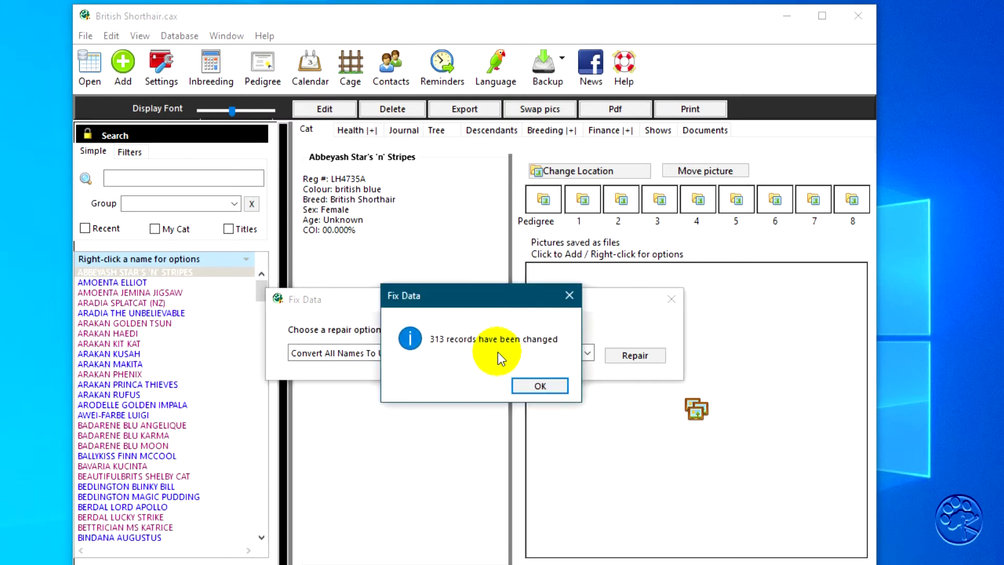
{"action": "left_click", "coordinate": [544, 376]}
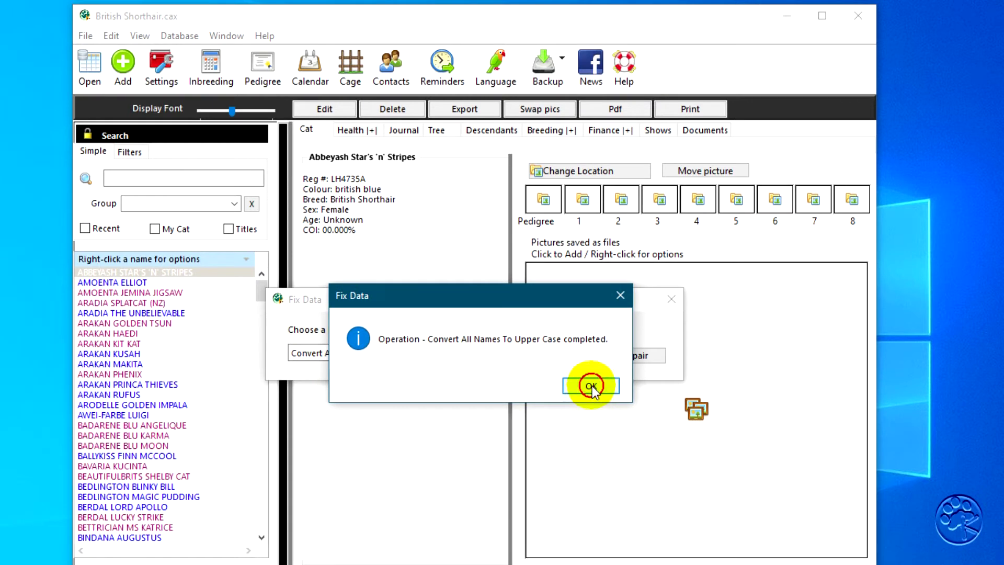
{"action": "left_click", "coordinate": [655, 385]}
{"action": "left_click", "coordinate": [671, 298]}
Step: View several cats' records from the list to examine how their names are written, ending with Arakan Golden Tsun
{"action": "left_click", "coordinate": [134, 353]}
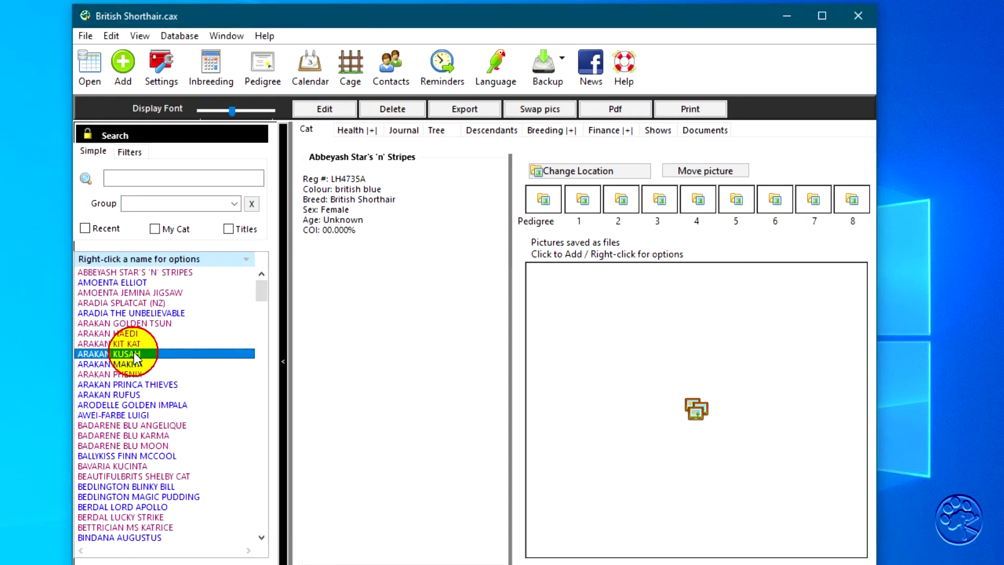
{"action": "left_click", "coordinate": [113, 385]}
{"action": "left_click", "coordinate": [121, 445]}
{"action": "left_click", "coordinate": [109, 363]}
{"action": "left_click", "coordinate": [112, 323]}
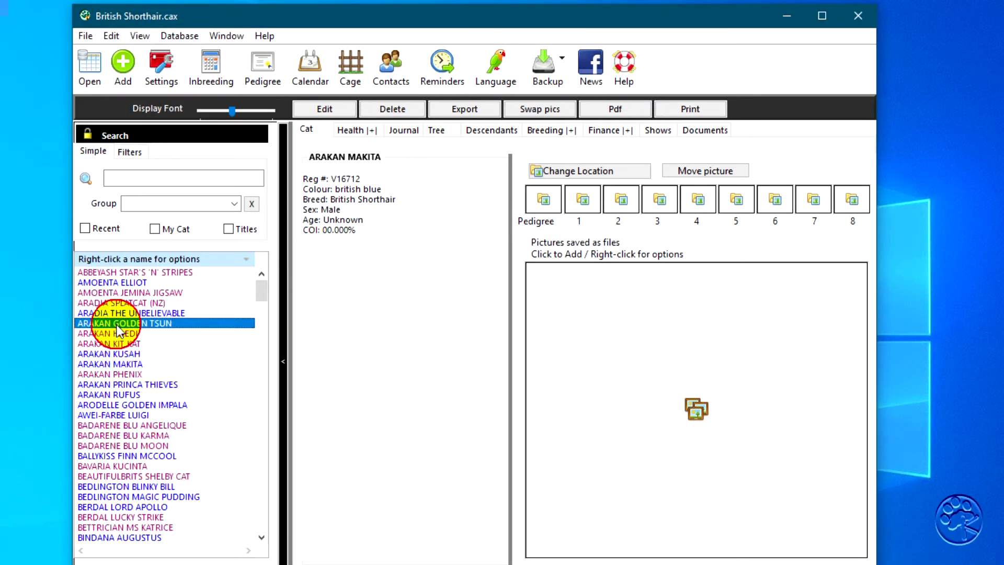
Step: Run the database repair Convert All Names To Proper Case and close the repair dialog
{"action": "left_click", "coordinate": [179, 36]}
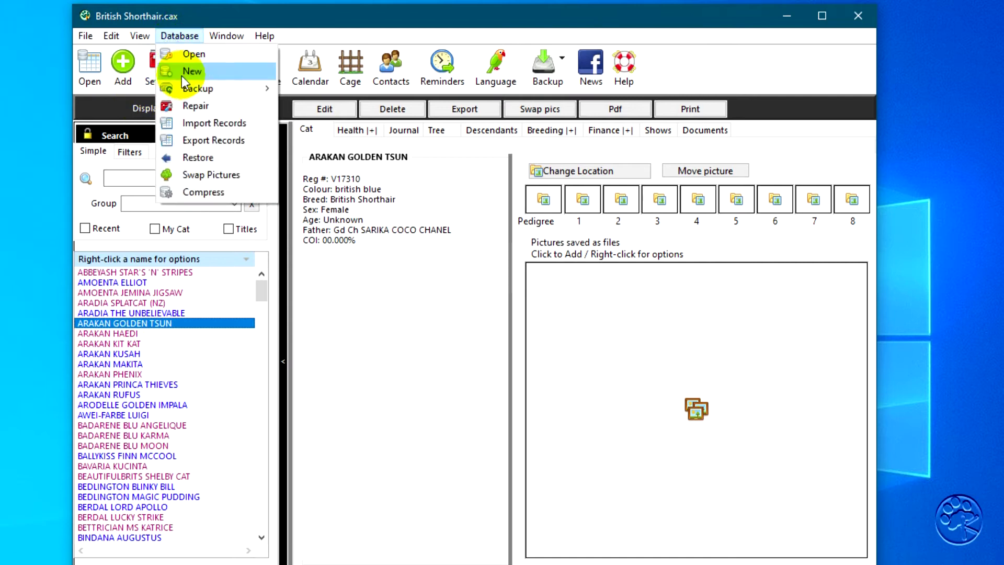
{"action": "left_click", "coordinate": [190, 107]}
{"action": "left_click", "coordinate": [586, 353]}
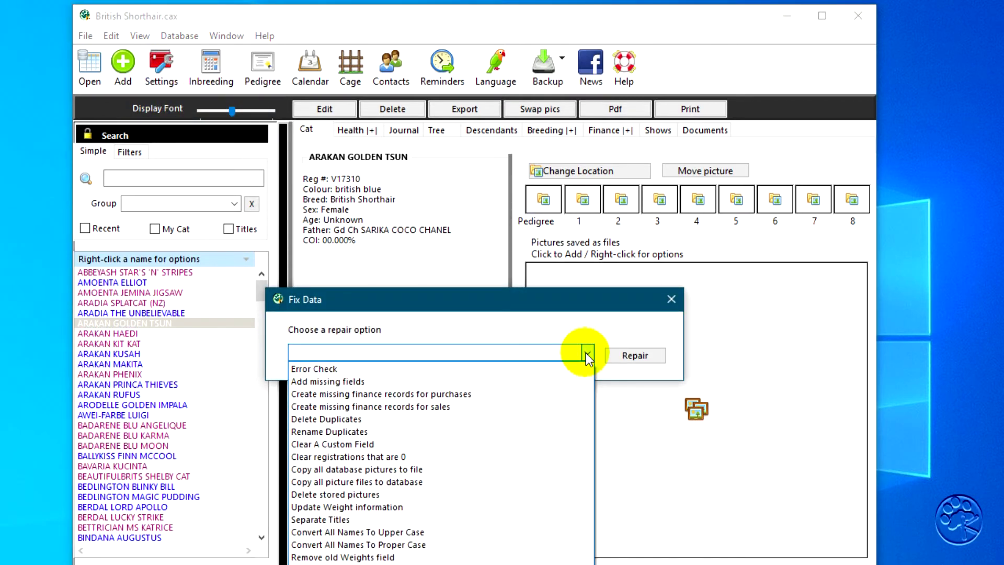
{"action": "left_click", "coordinate": [390, 544]}
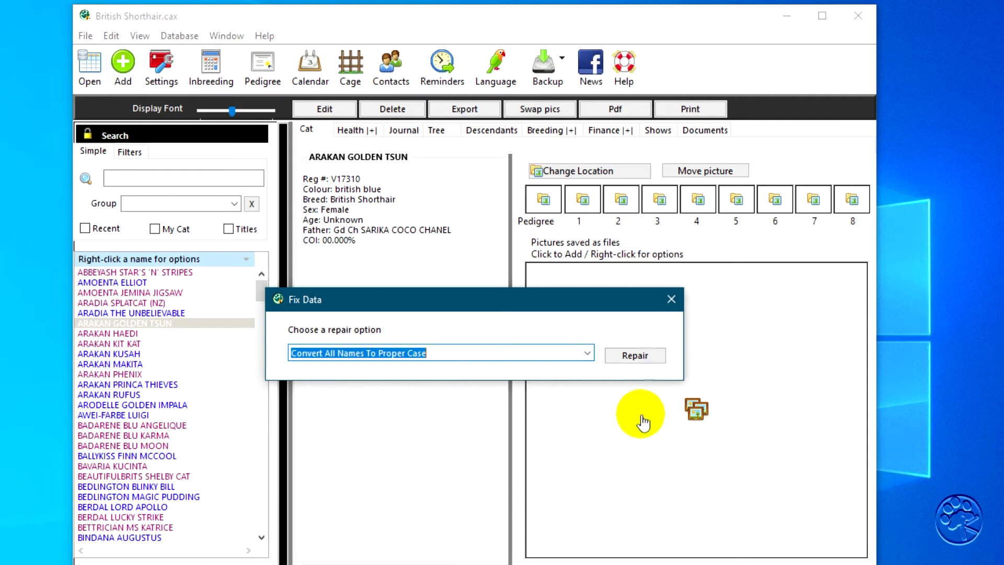
{"action": "left_click", "coordinate": [635, 356]}
{"action": "left_click", "coordinate": [583, 385]}
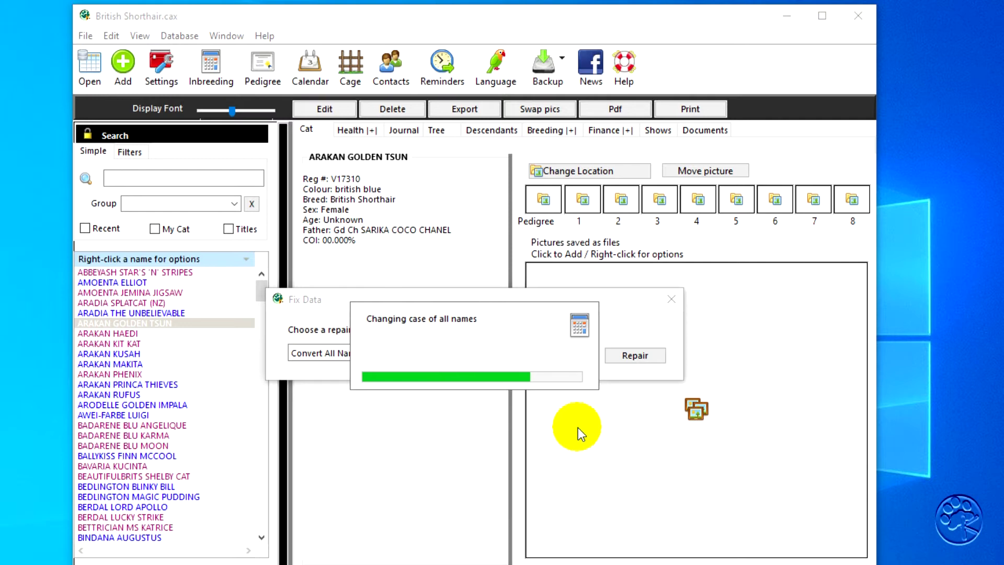
{"action": "left_click", "coordinate": [586, 385]}
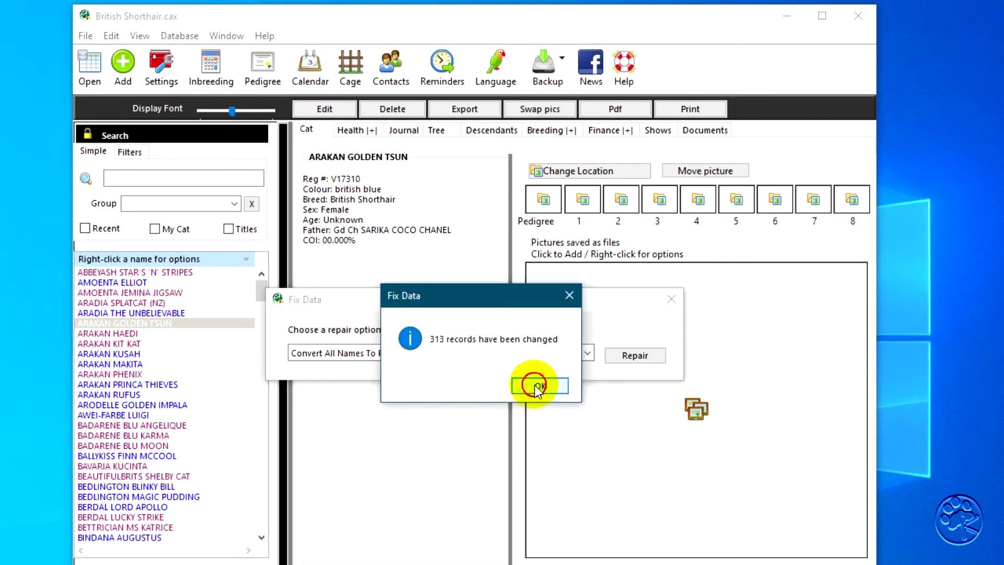
{"action": "left_click", "coordinate": [591, 385]}
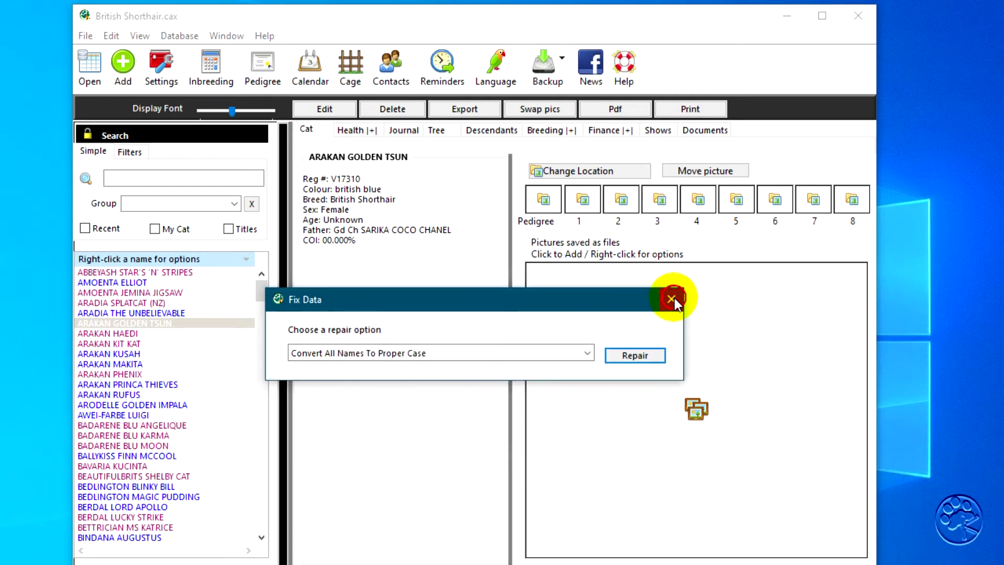
{"action": "left_click", "coordinate": [671, 298]}
Step: On the Kintraks downloads page in the browser, download the Windows language files and open the language_pack archive
{"action": "left_click", "coordinate": [174, 180]}
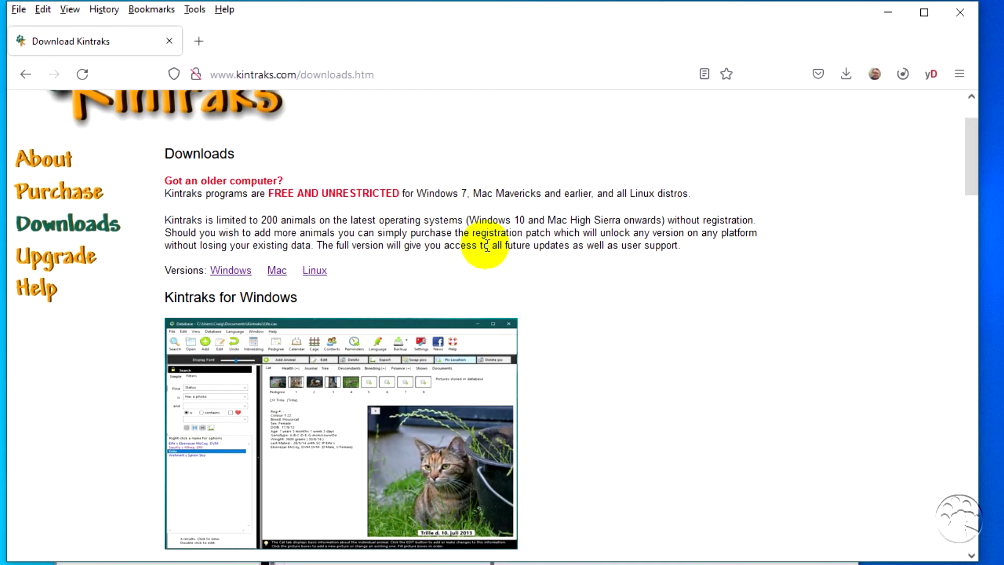
{"action": "scroll", "coordinate": [487, 246], "scroll_direction": "up", "scroll_amount": 2}
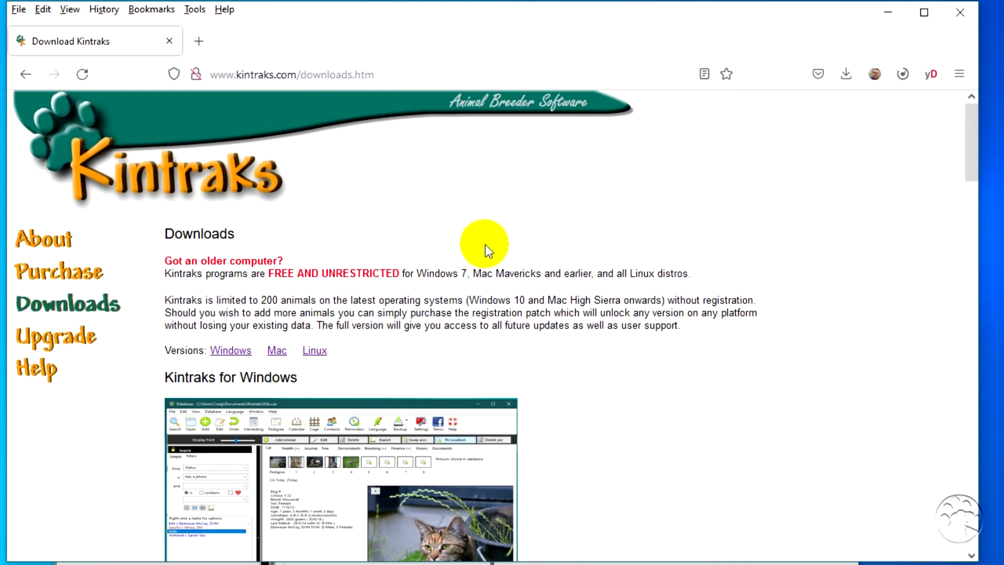
{"action": "scroll", "coordinate": [486, 243], "scroll_direction": "down", "scroll_amount": 5}
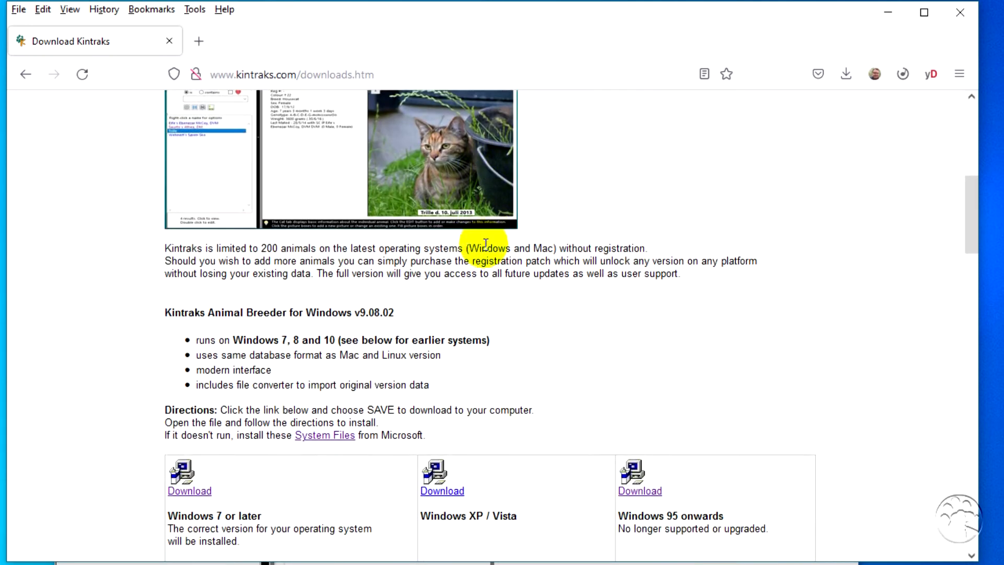
{"action": "scroll", "coordinate": [484, 245], "scroll_direction": "down", "scroll_amount": 2}
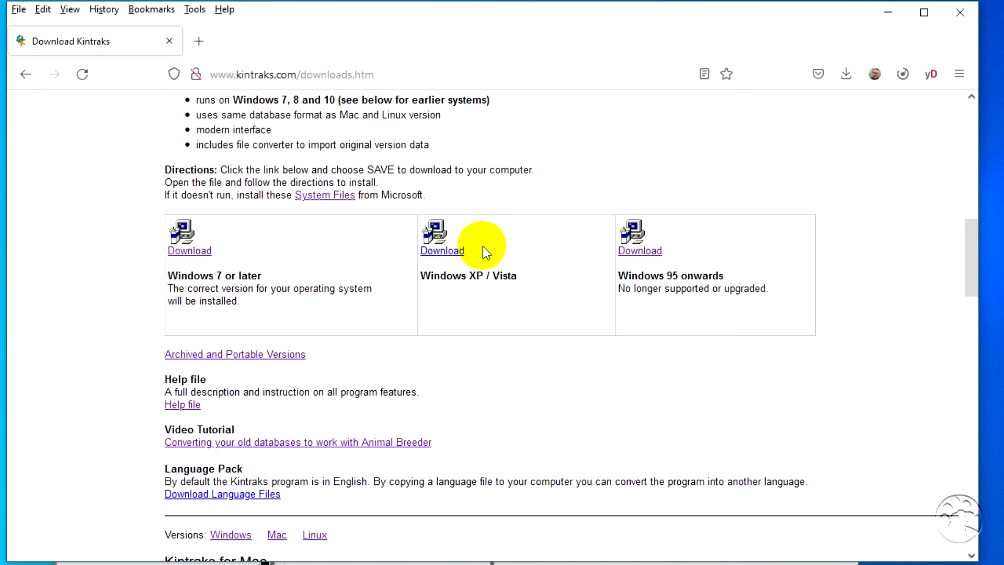
{"action": "left_click", "coordinate": [212, 495]}
{"action": "left_click_drag", "start_coordinate": [784, 364], "coordinate": [657, 281]}
{"action": "left_click", "coordinate": [699, 492]}
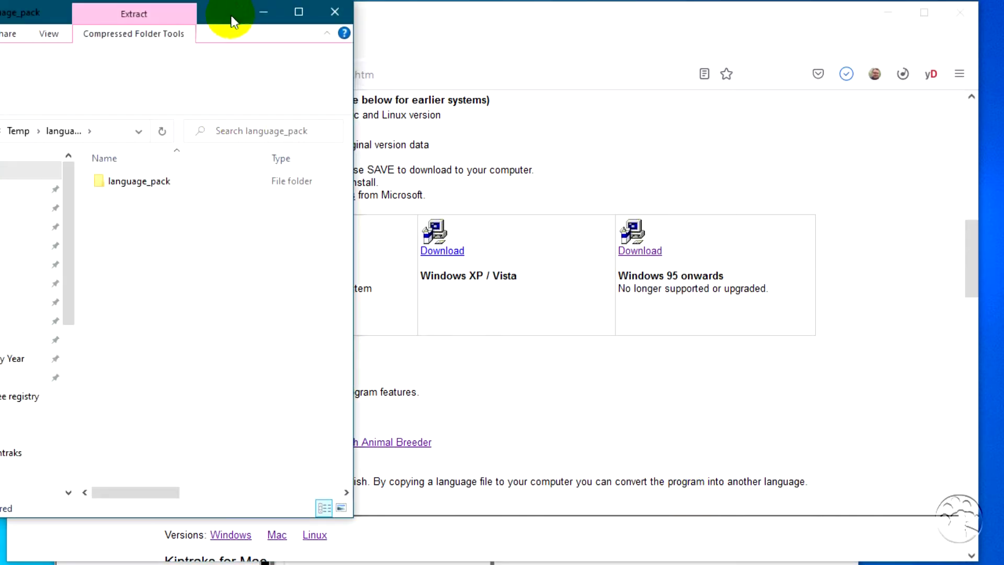
Step: Browse the language_pack archive to the dutch folder and open its Language file in Excel
{"action": "left_click_drag", "start_coordinate": [230, 21], "coordinate": [477, 60]}
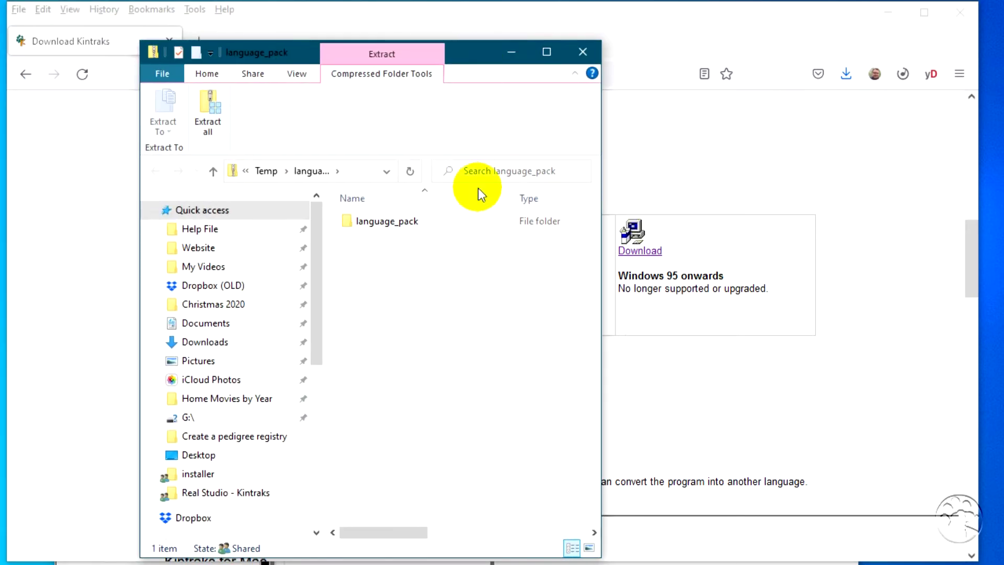
{"action": "double_click", "coordinate": [408, 218]}
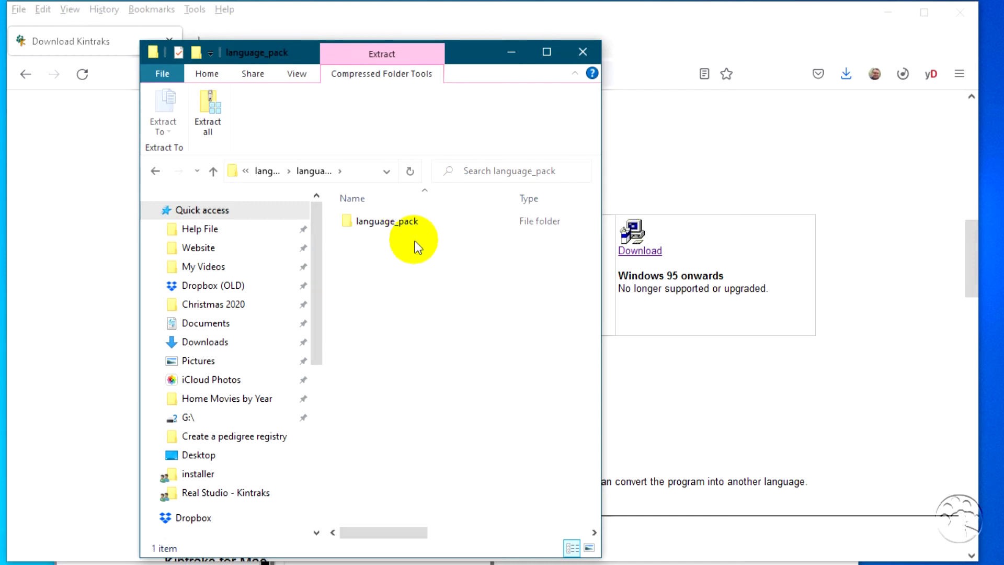
{"action": "double_click", "coordinate": [385, 224]}
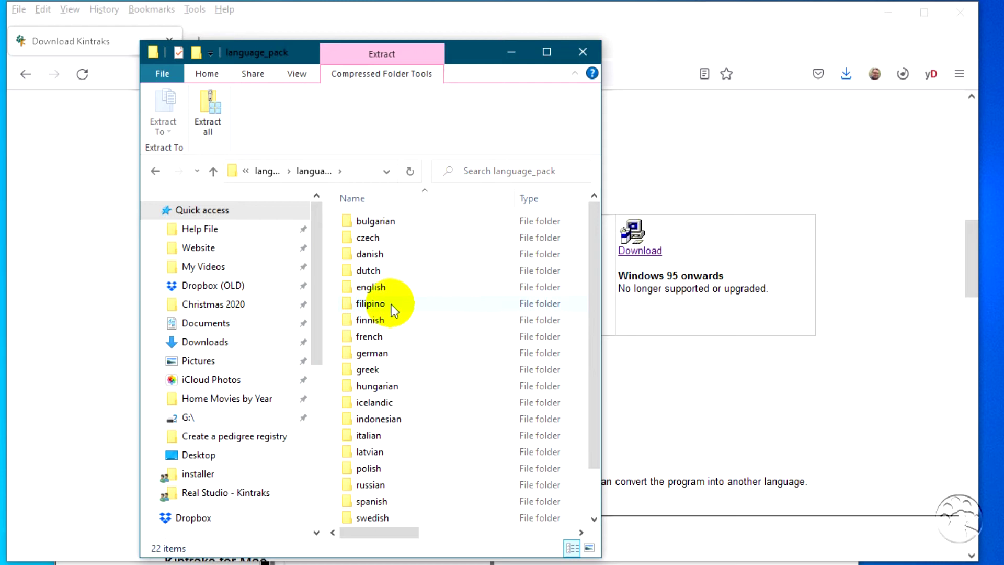
{"action": "double_click", "coordinate": [388, 272]}
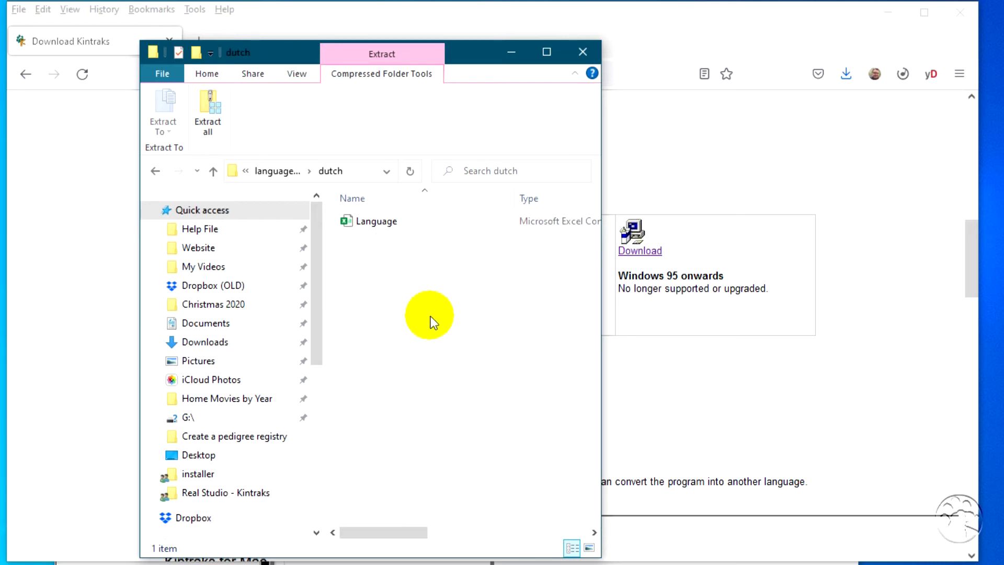
{"action": "double_click", "coordinate": [385, 226]}
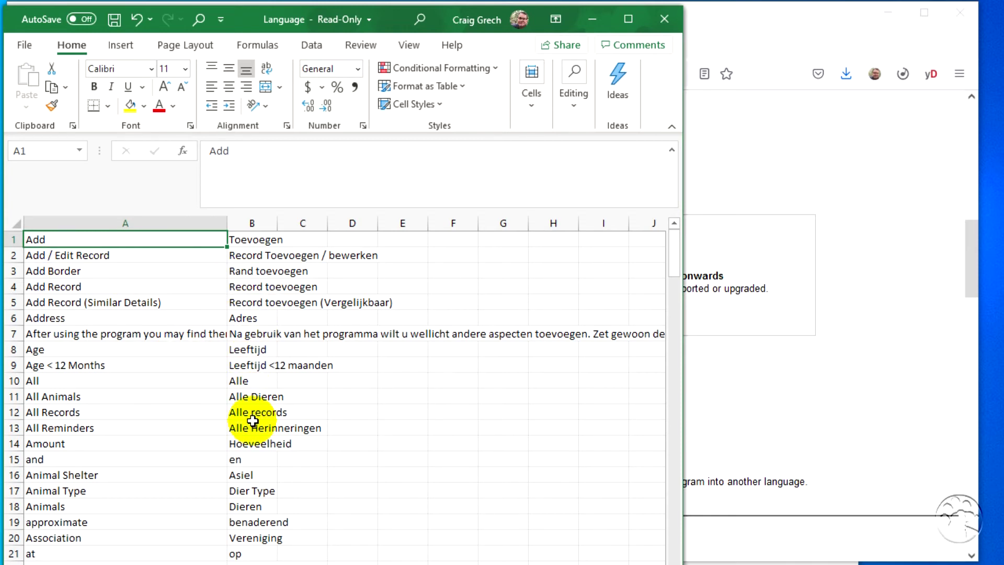
Step: Look through the English terms and their Dutch translations in the Language spreadsheet, widening the translation column
{"action": "scroll", "coordinate": [253, 421], "scroll_direction": "down", "scroll_amount": 4}
{"action": "scroll", "coordinate": [253, 421], "scroll_direction": "down", "scroll_amount": 3}
{"action": "scroll", "coordinate": [253, 423], "scroll_direction": "up", "scroll_amount": 4}
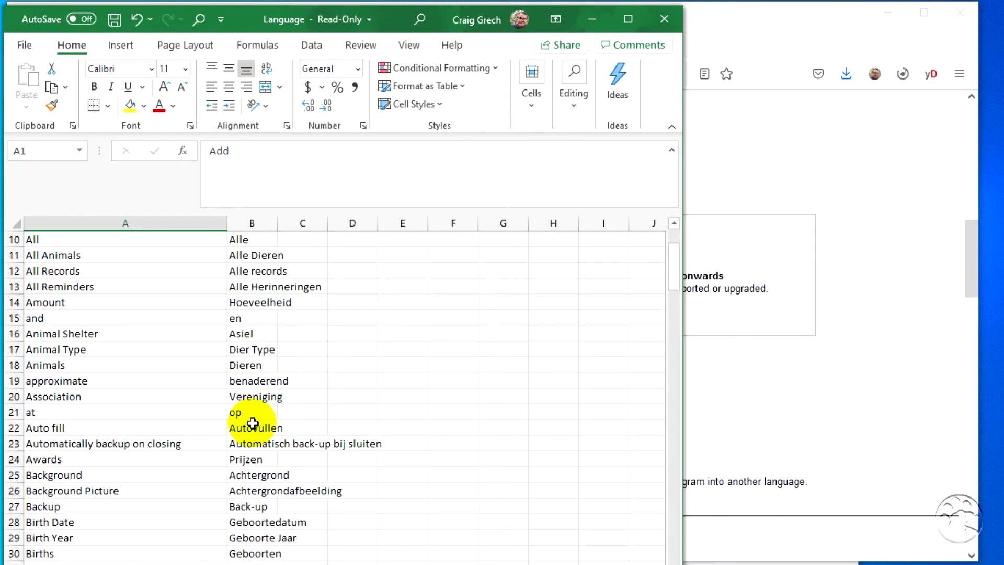
{"action": "left_click_drag", "start_coordinate": [277, 223], "coordinate": [530, 223]}
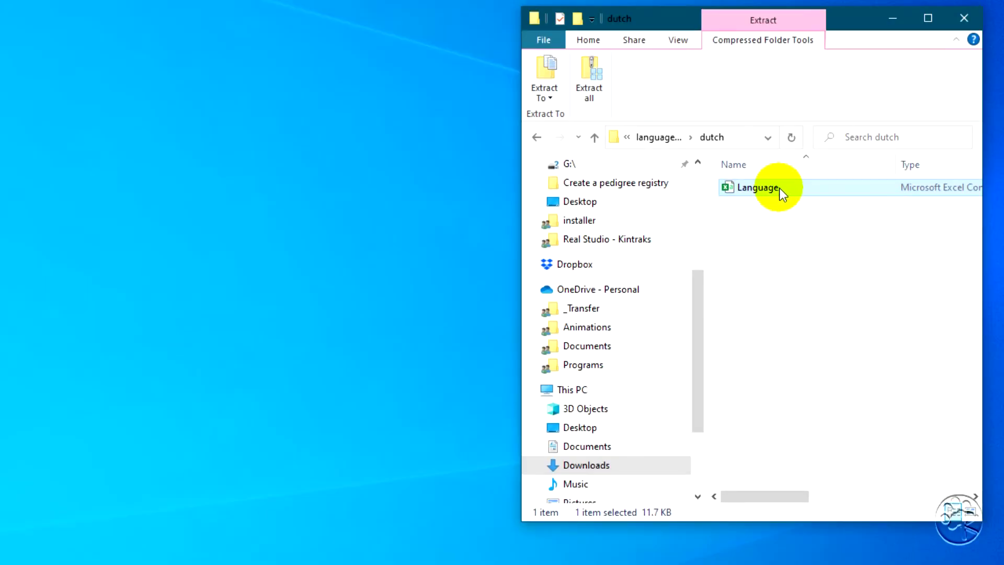
Step: Copy the Dutch Language file from the archive to the desktop and add it to Kintraks' database window to install it
{"action": "left_click_drag", "start_coordinate": [779, 187], "coordinate": [403, 239]}
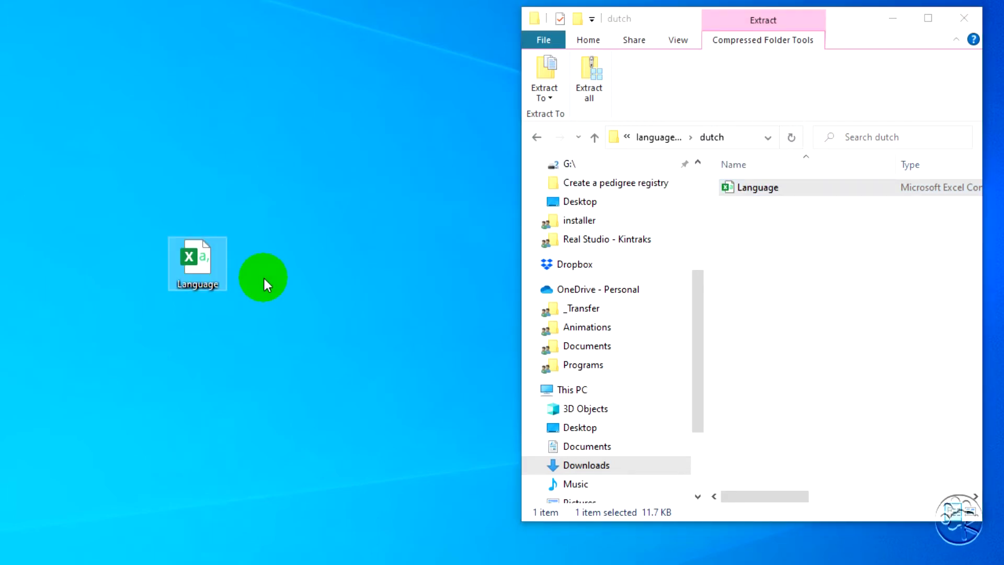
{"action": "left_click", "coordinate": [965, 18]}
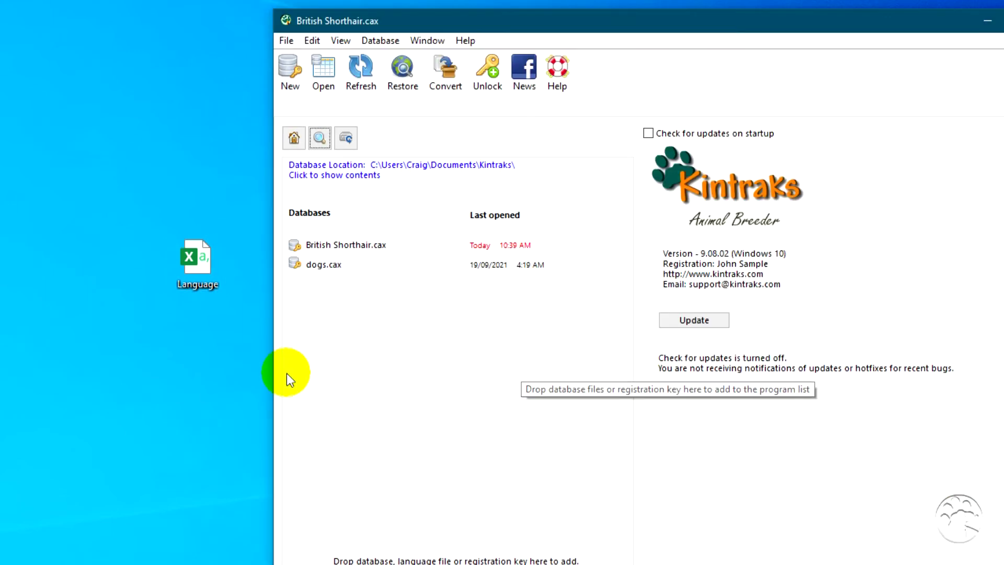
{"action": "left_click_drag", "start_coordinate": [194, 258], "coordinate": [485, 459]}
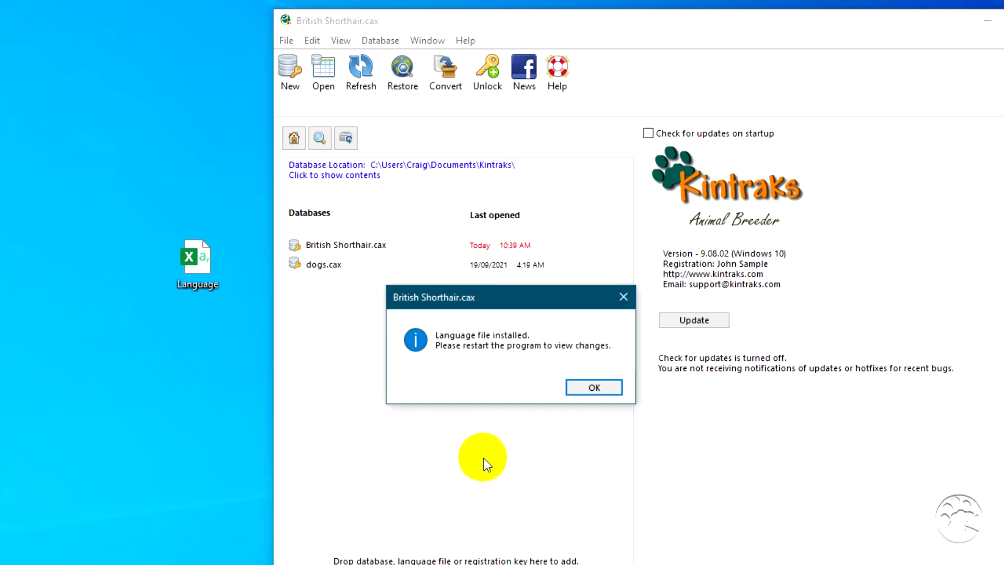
{"action": "left_click", "coordinate": [588, 385]}
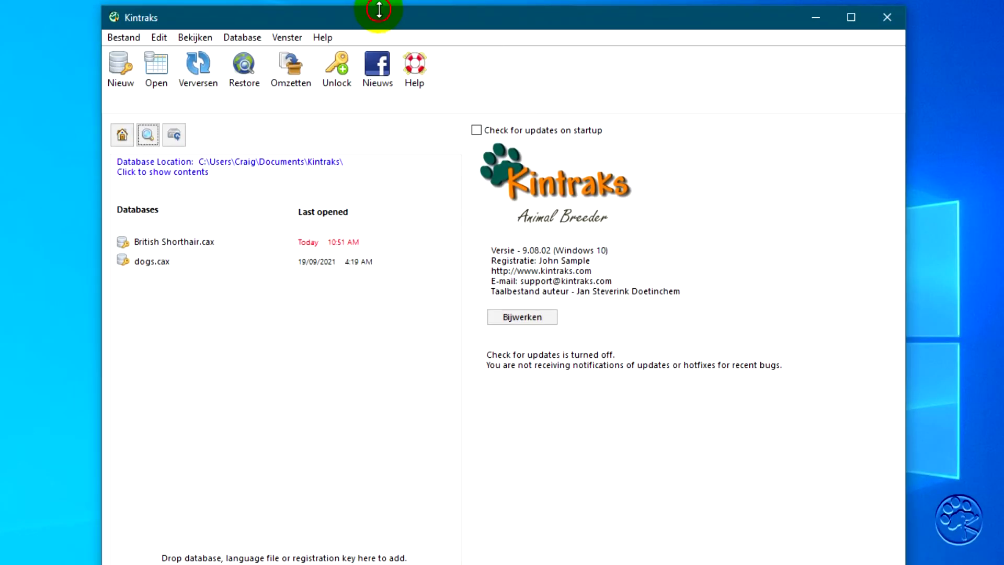
Step: Open the British Shorthair.cax database in the restarted Dutch version of Kintraks, keeping the desktop's language file in view
{"action": "left_click_drag", "start_coordinate": [472, 27], "coordinate": [671, 41]}
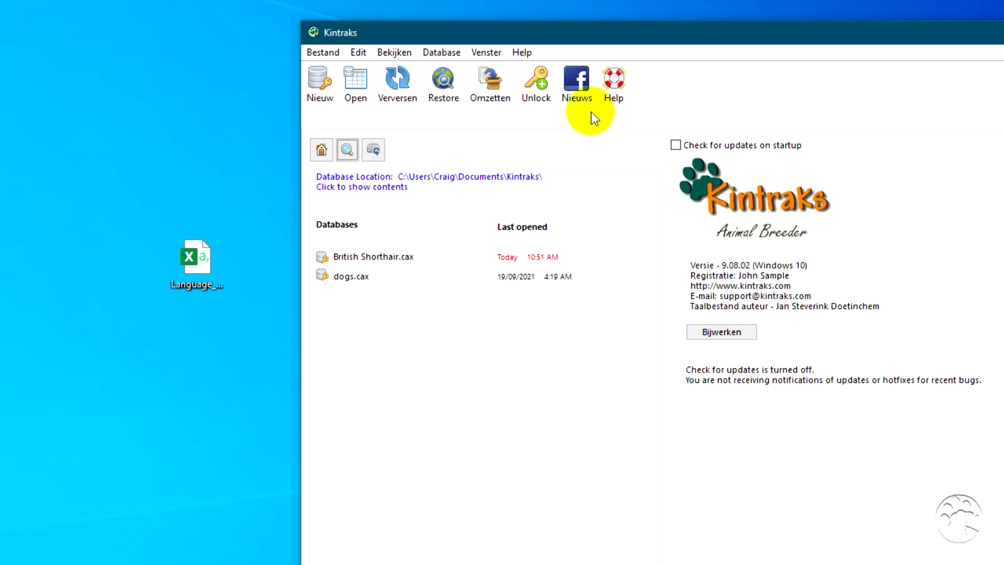
{"action": "left_click", "coordinate": [370, 257]}
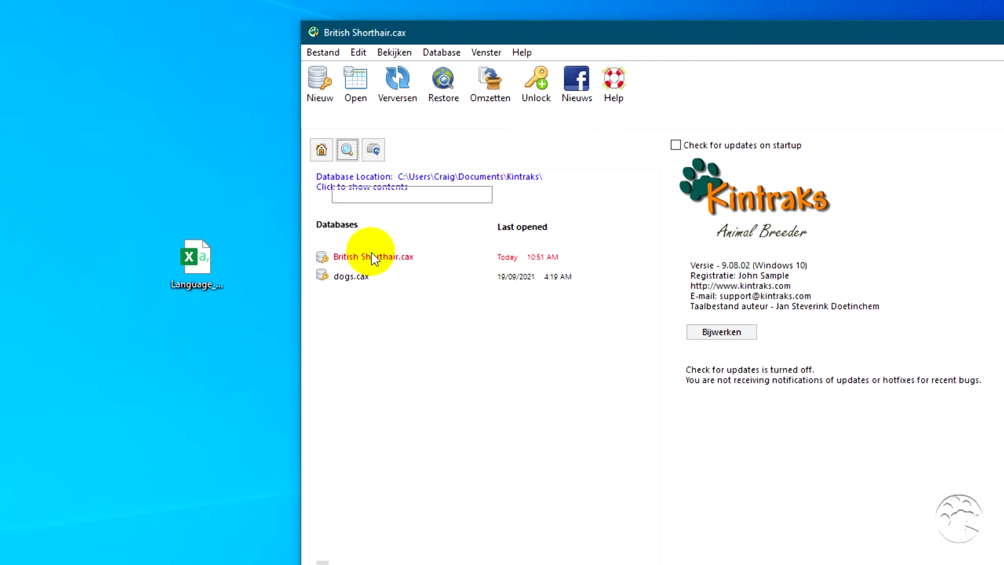
{"action": "left_click_drag", "start_coordinate": [425, 33], "coordinate": [366, 4]}
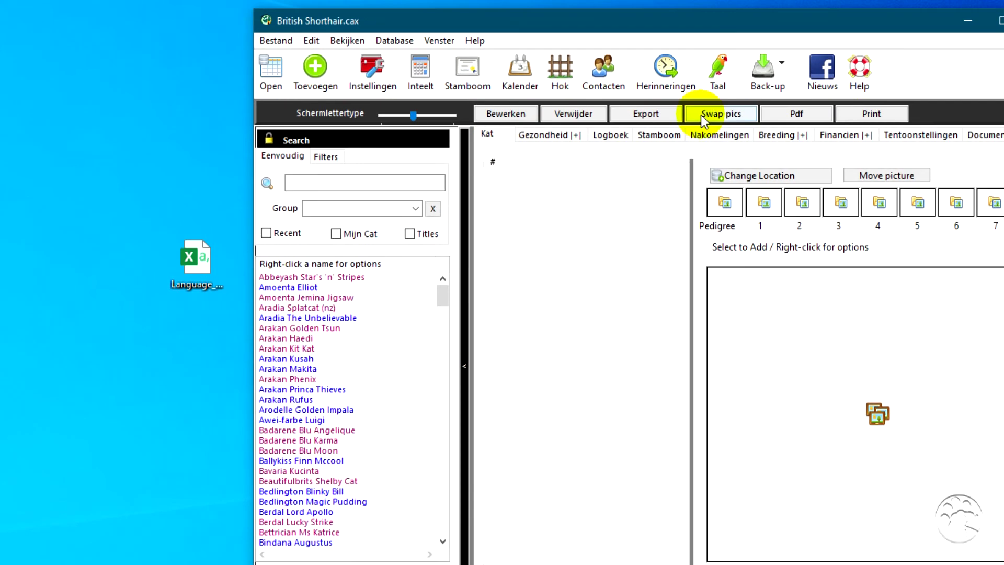
Step: Open the language file editor and examine the English terms alongside their Dutch replacements
{"action": "left_click", "coordinate": [718, 61]}
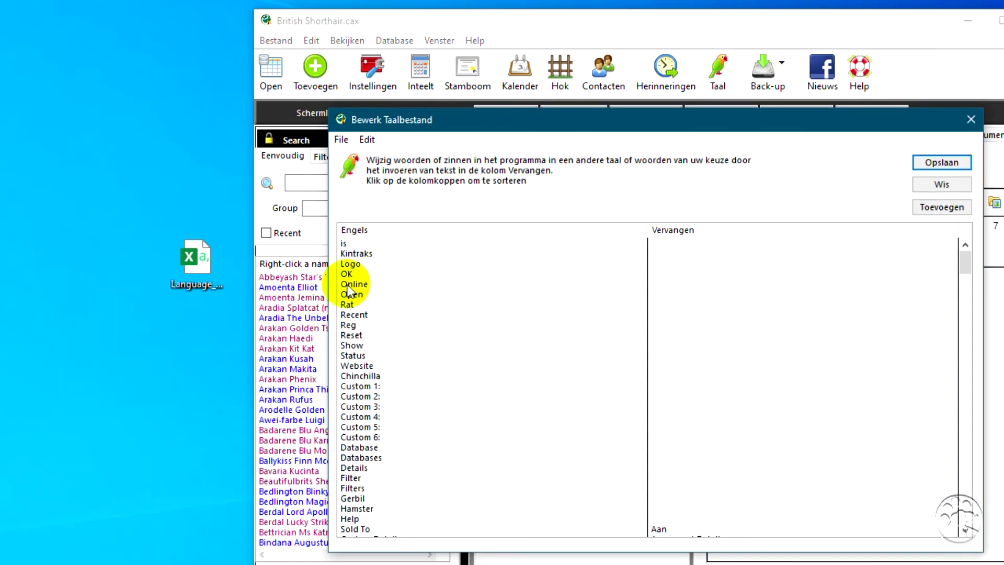
{"action": "scroll", "coordinate": [484, 352], "scroll_direction": "down", "scroll_amount": 6}
{"action": "scroll", "coordinate": [489, 352], "scroll_direction": "down", "scroll_amount": 7}
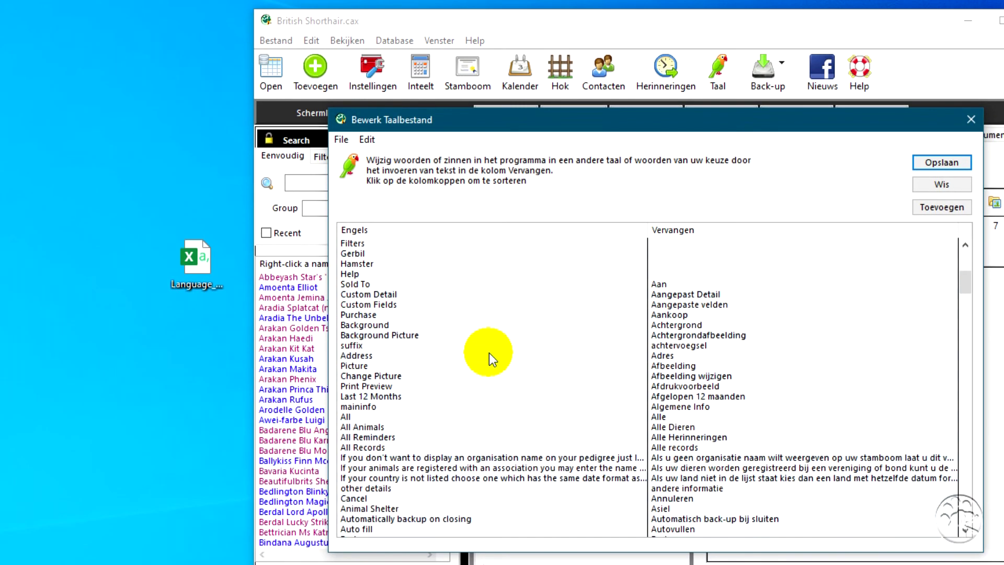
{"action": "scroll", "coordinate": [489, 352], "scroll_direction": "down", "scroll_amount": 15}
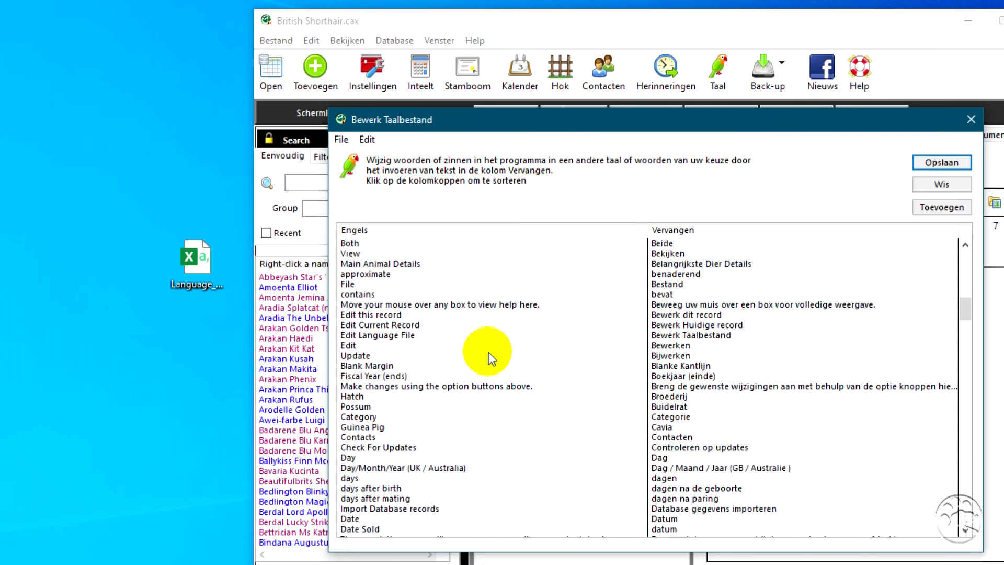
{"action": "scroll", "coordinate": [489, 352], "scroll_direction": "down", "scroll_amount": 10}
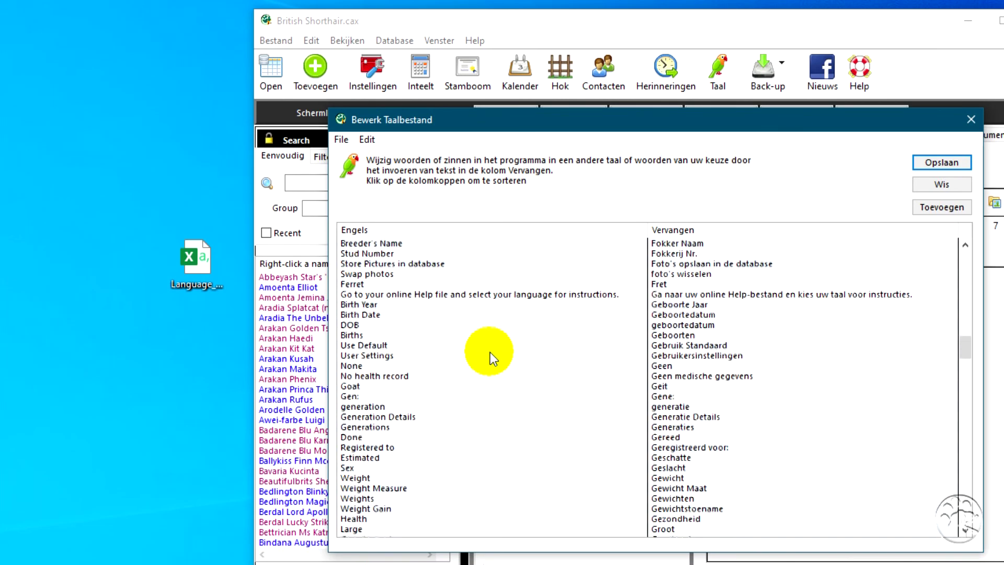
Step: Clear all entries from the program's language file, save the empty file, and close the editor and Kintraks
{"action": "left_click", "coordinate": [713, 73]}
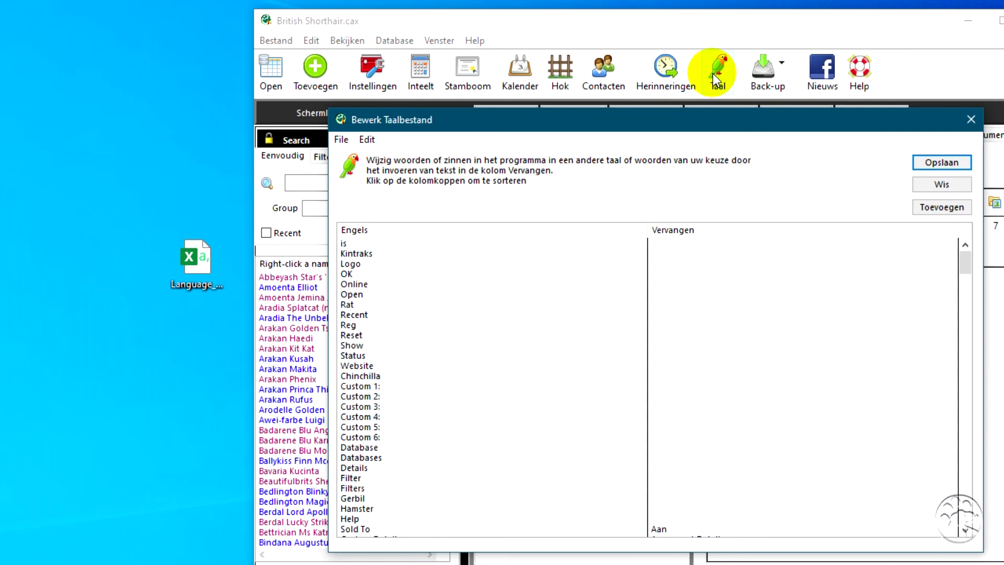
{"action": "left_click", "coordinate": [942, 186]}
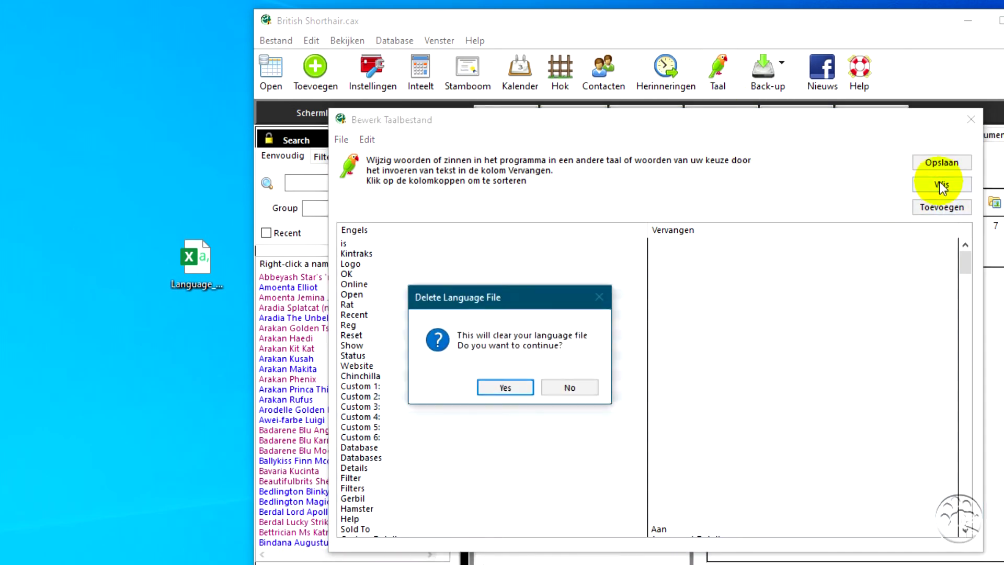
{"action": "left_click", "coordinate": [503, 385]}
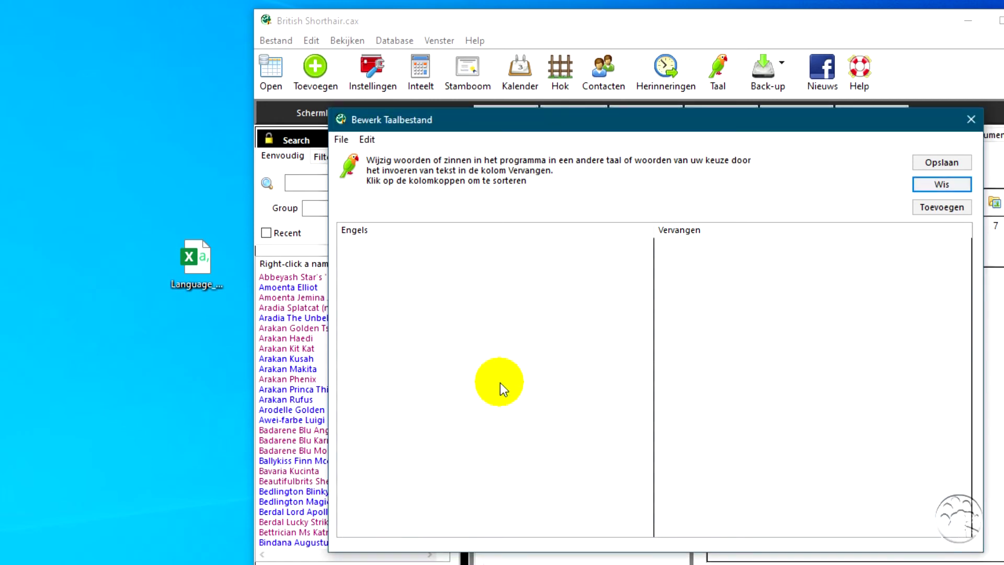
{"action": "left_click", "coordinate": [939, 162]}
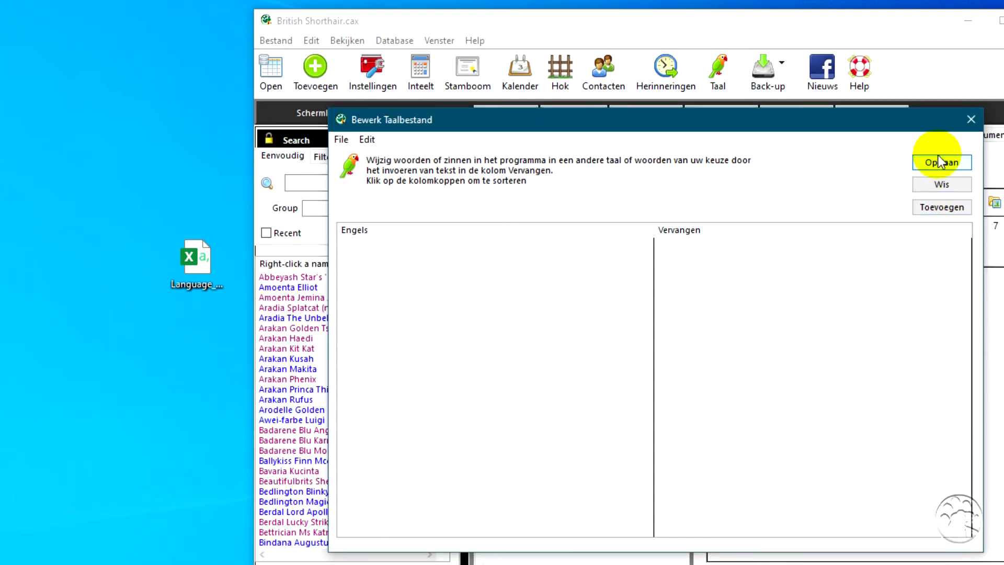
{"action": "left_click", "coordinate": [970, 119]}
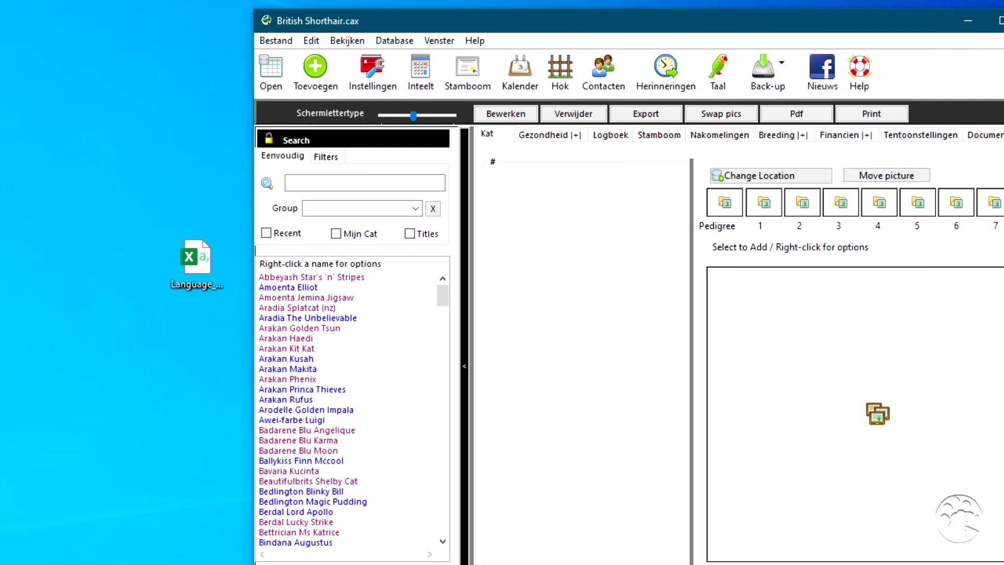
{"action": "key", "text": "alt+F4"}
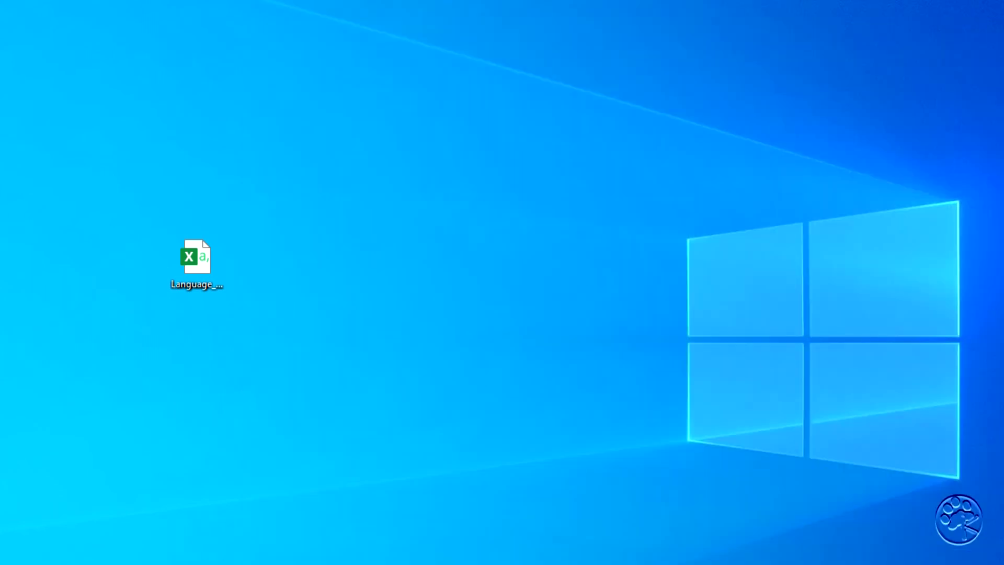
Step: Restart Kintraks and open the British Shorthair.cax database, keeping the desktop's language file in view
{"action": "left_click", "coordinate": [462, 284]}
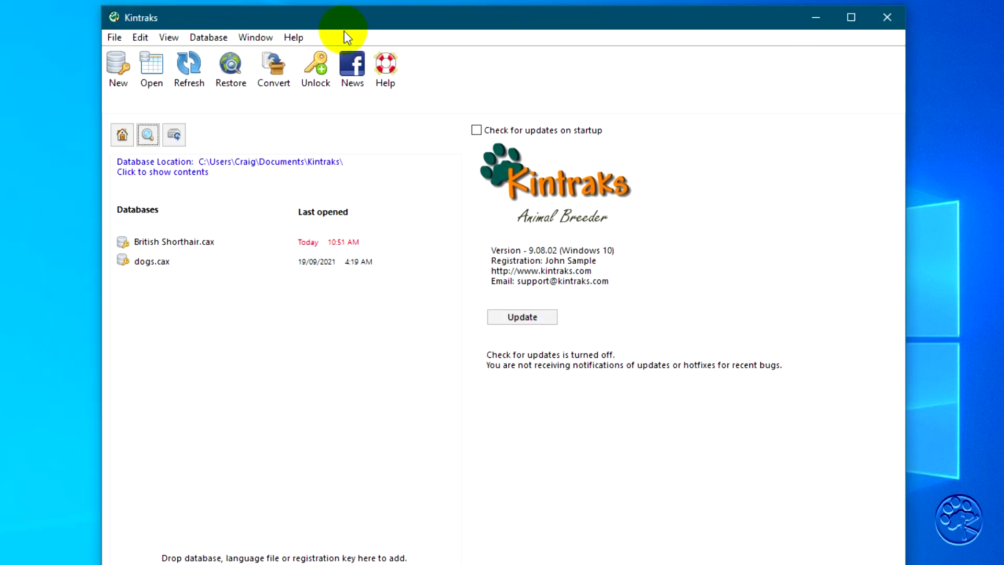
{"action": "left_click_drag", "start_coordinate": [342, 16], "coordinate": [512, 16]}
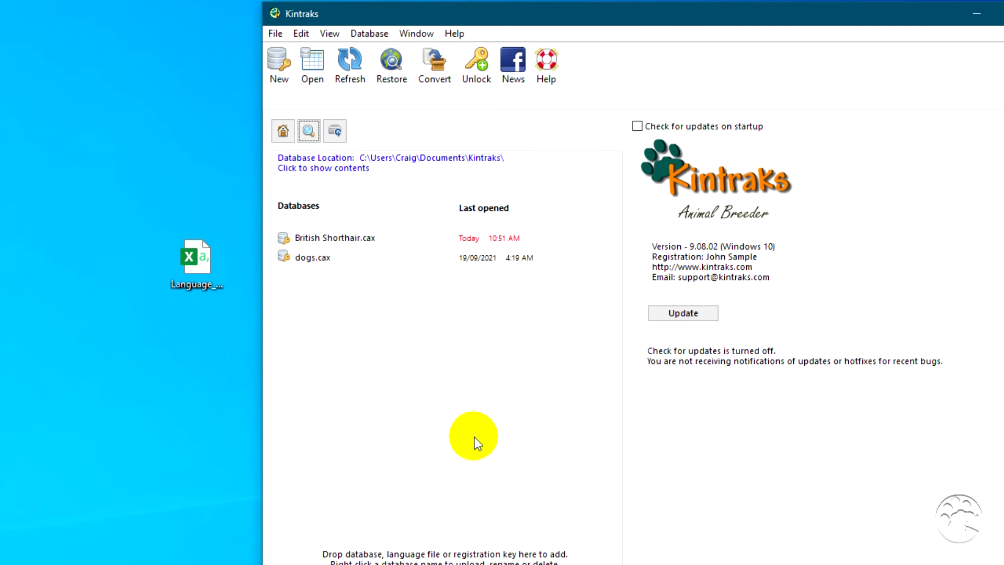
{"action": "left_click", "coordinate": [350, 239]}
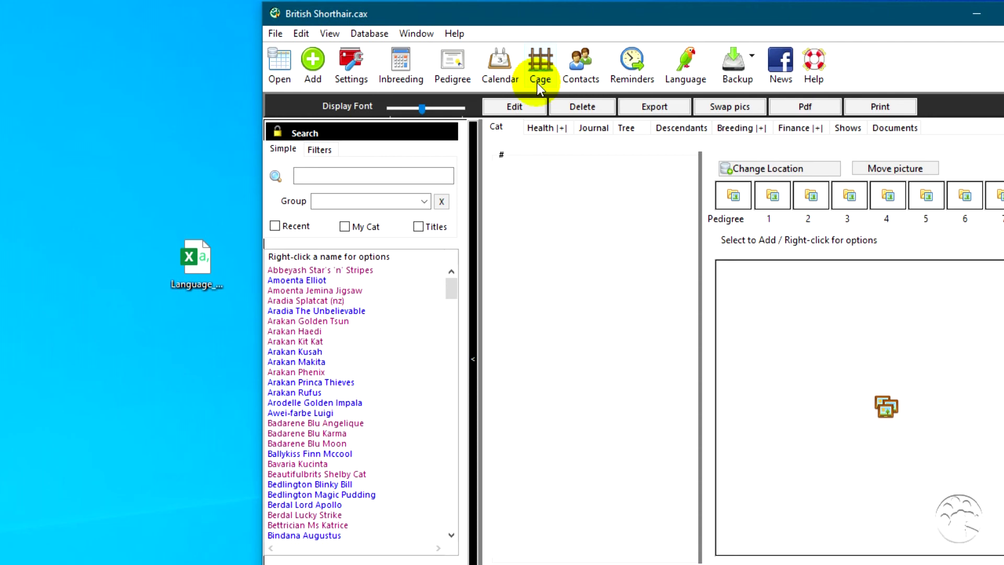
Step: Open the language file editor and add an entry that substitutes "Pen" for the word "Cage"
{"action": "left_click", "coordinate": [681, 74]}
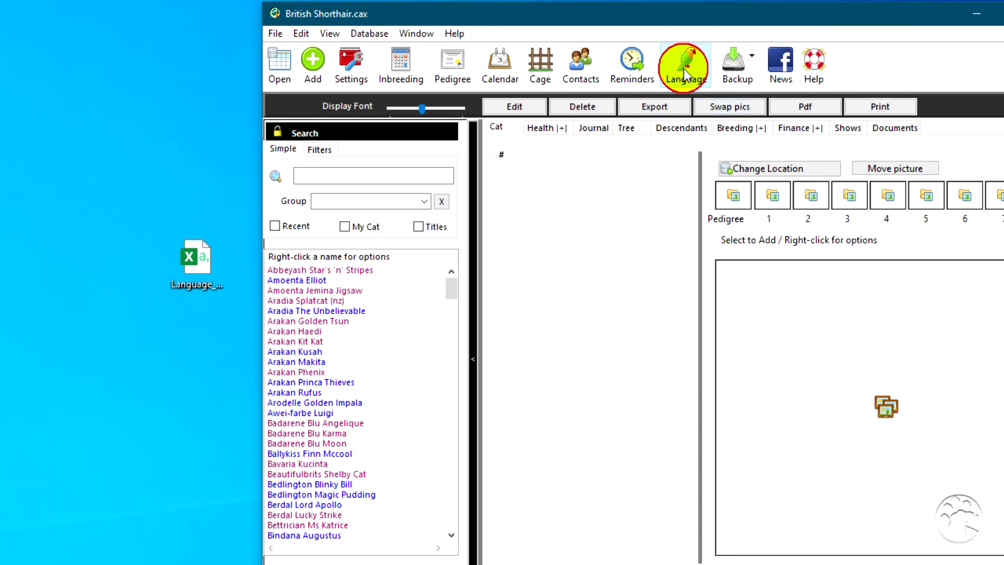
{"action": "left_click", "coordinate": [407, 239]}
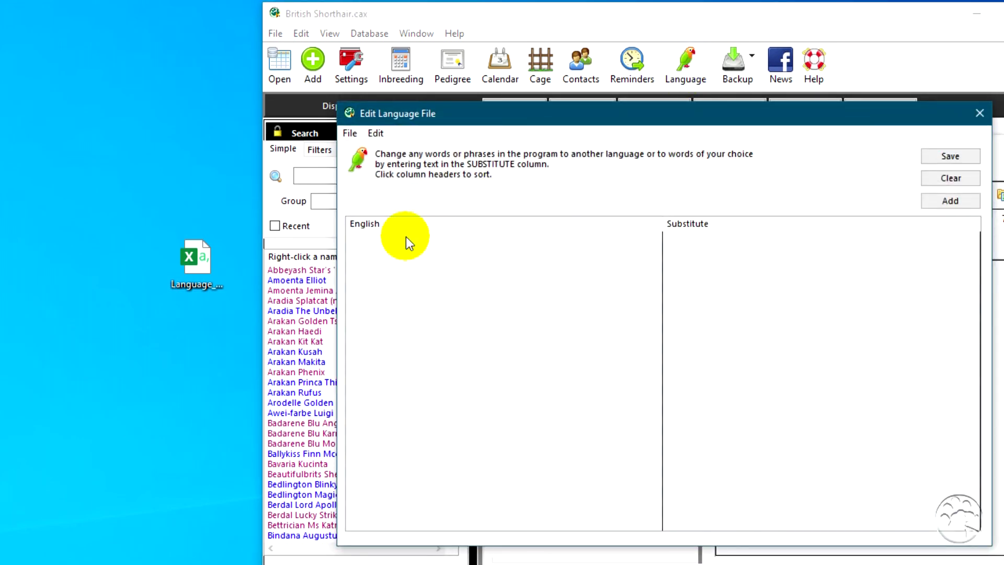
{"action": "left_click", "coordinate": [943, 201]}
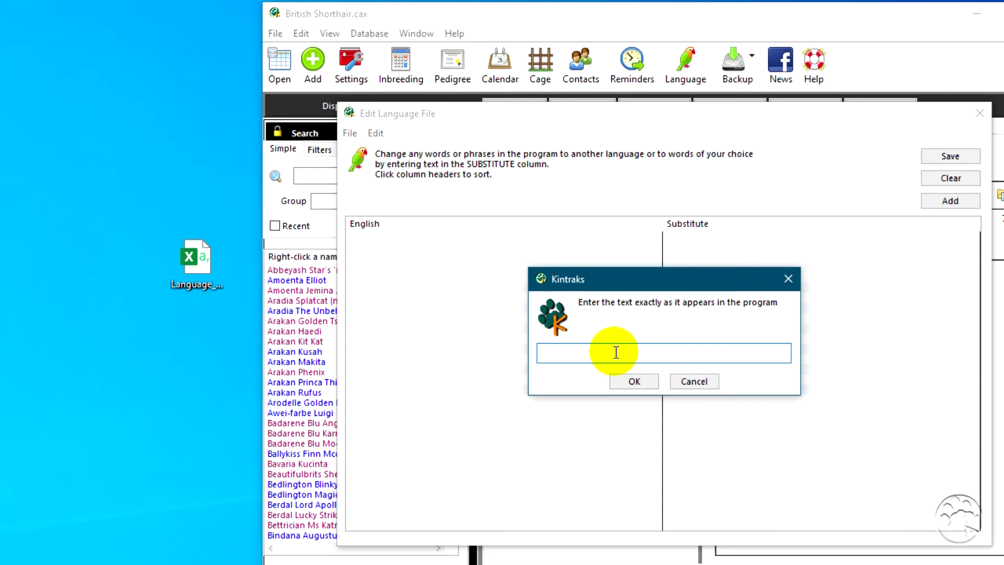
{"action": "type", "text": "Cage"}
{"action": "left_click", "coordinate": [648, 383]}
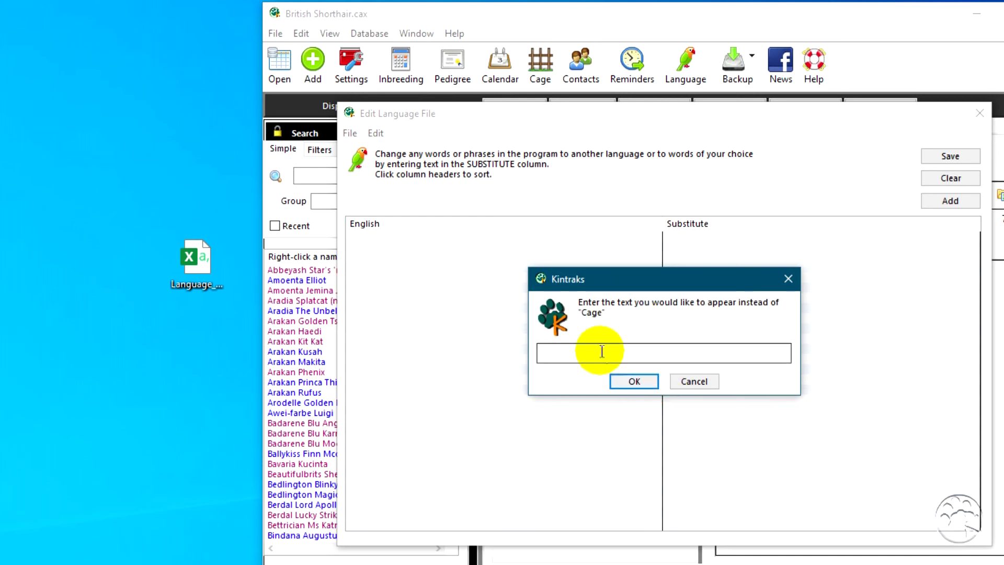
{"action": "type", "text": "Pen"}
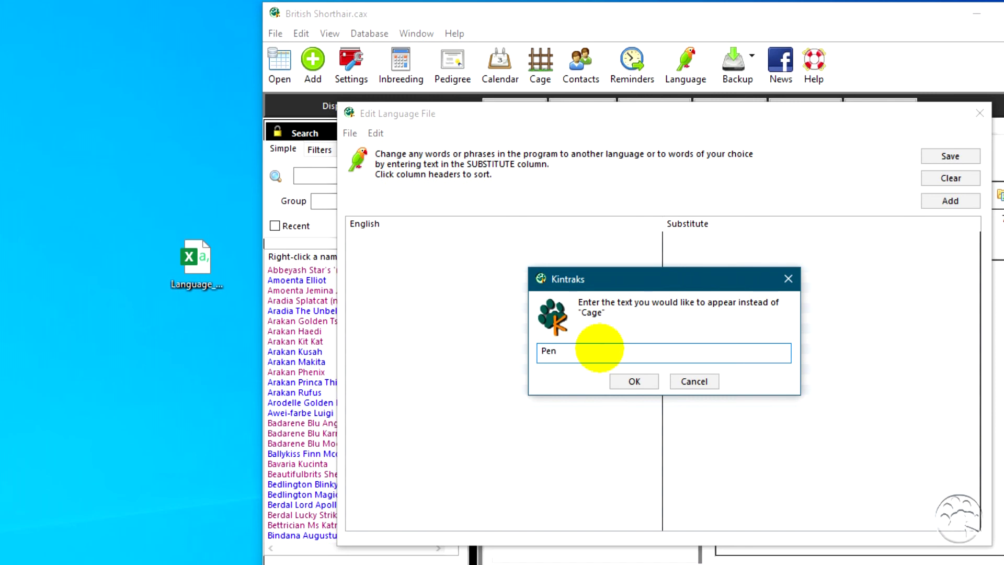
{"action": "left_click", "coordinate": [634, 381]}
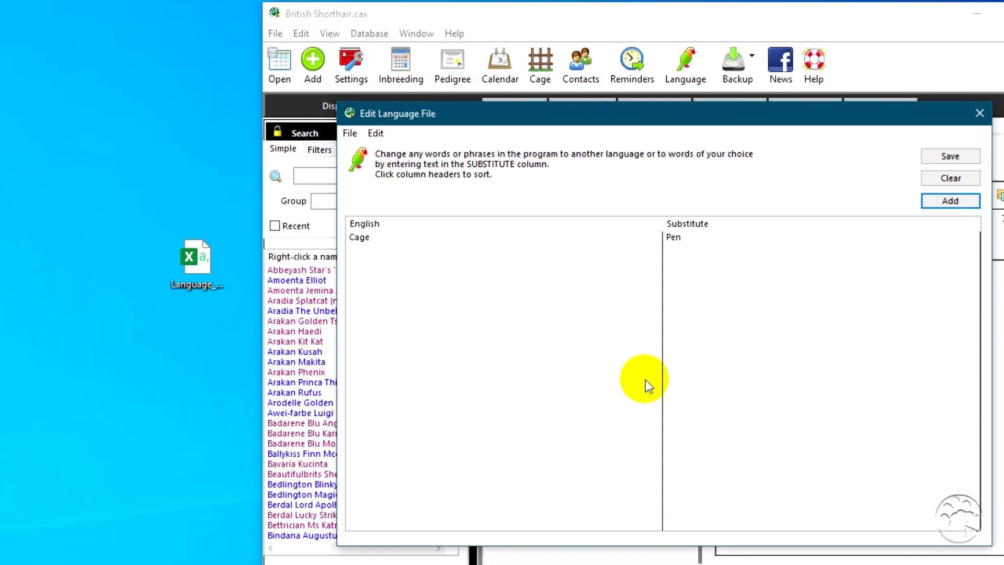
Step: Add a second language entry that replaces the word "Prefix" with "Title"
{"action": "left_click", "coordinate": [953, 200]}
{"action": "left_click", "coordinate": [566, 354]}
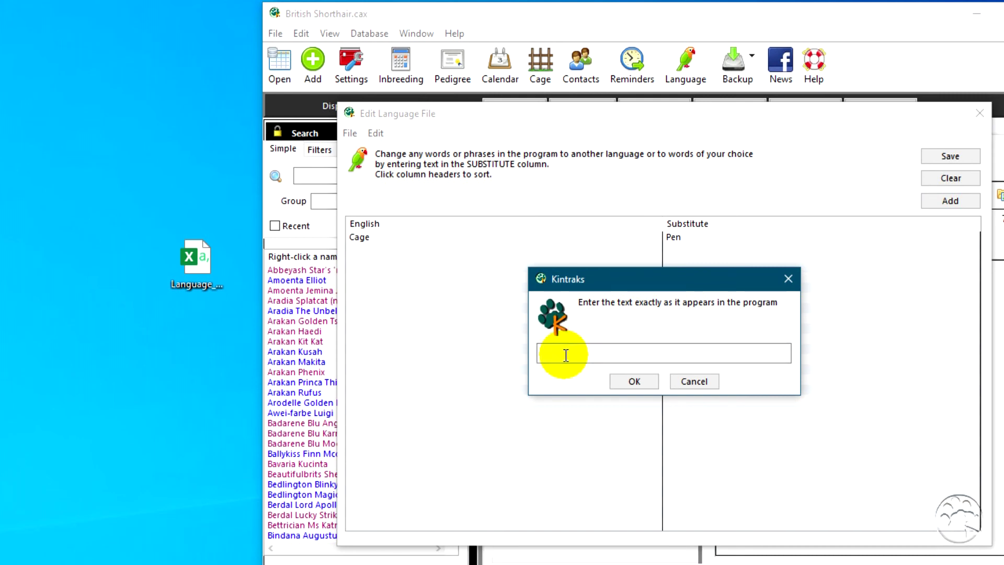
{"action": "type", "text": "Prefix"}
{"action": "left_click", "coordinate": [632, 382]}
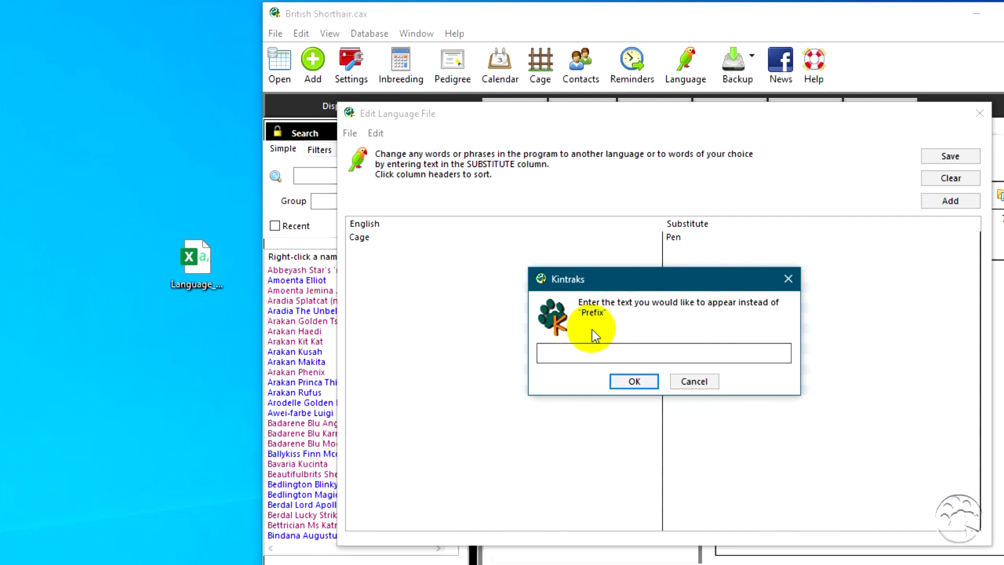
{"action": "left_click", "coordinate": [576, 349]}
{"action": "type", "text": "Title"}
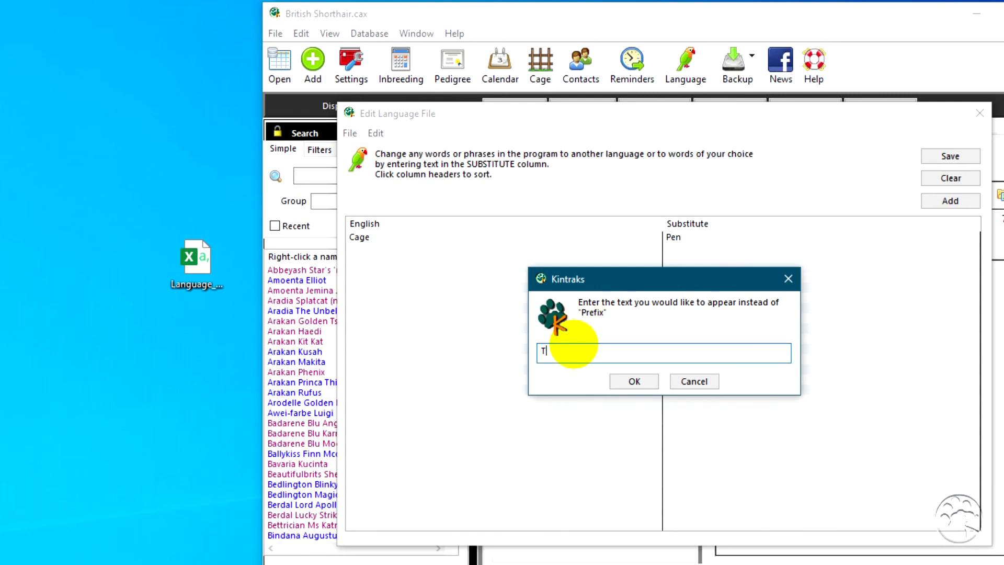
{"action": "left_click", "coordinate": [625, 381]}
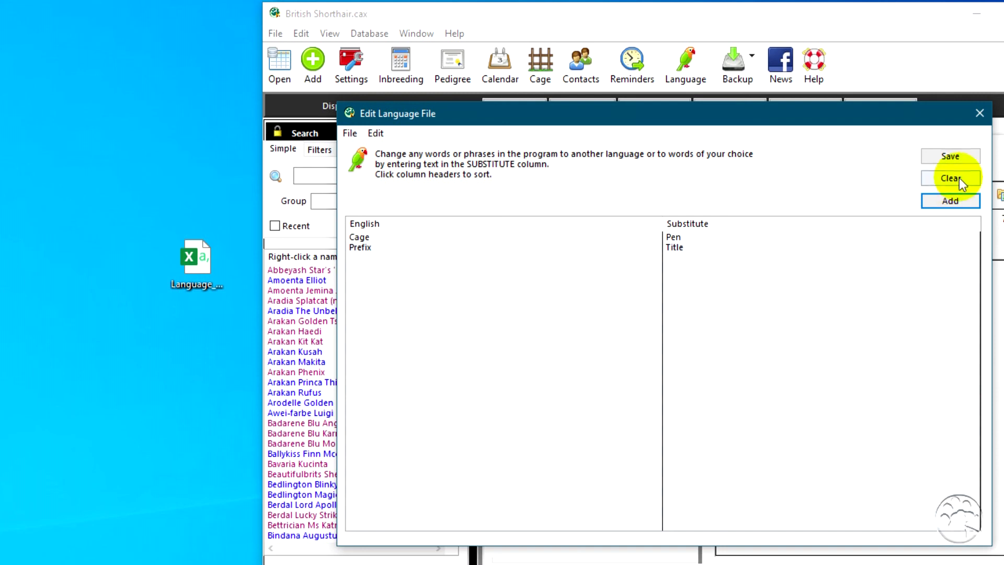
Step: Save the edited language file and close the editor, then reopen British Shorthair.cax in the restarted Kintraks
{"action": "left_click", "coordinate": [955, 151]}
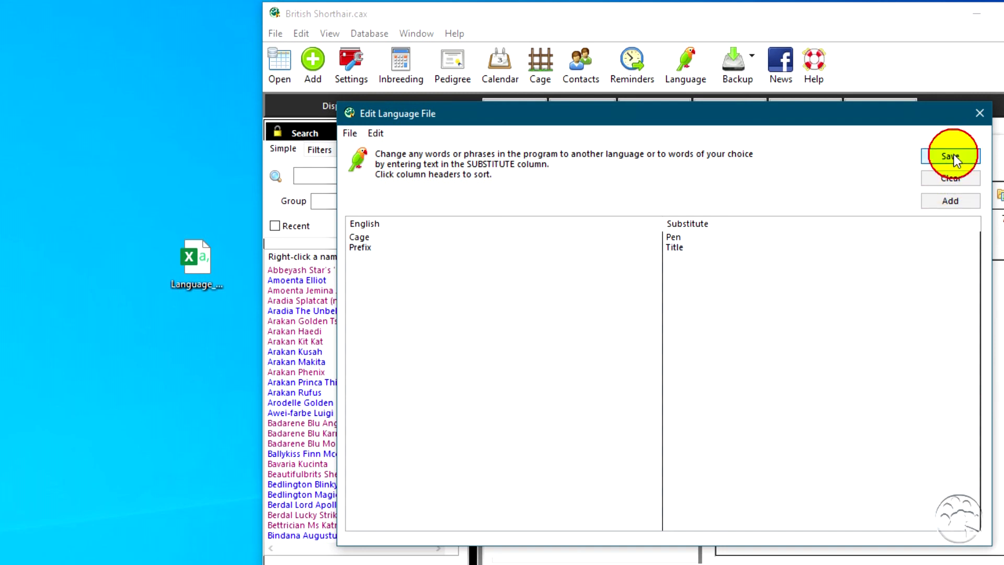
{"action": "left_click", "coordinate": [978, 112]}
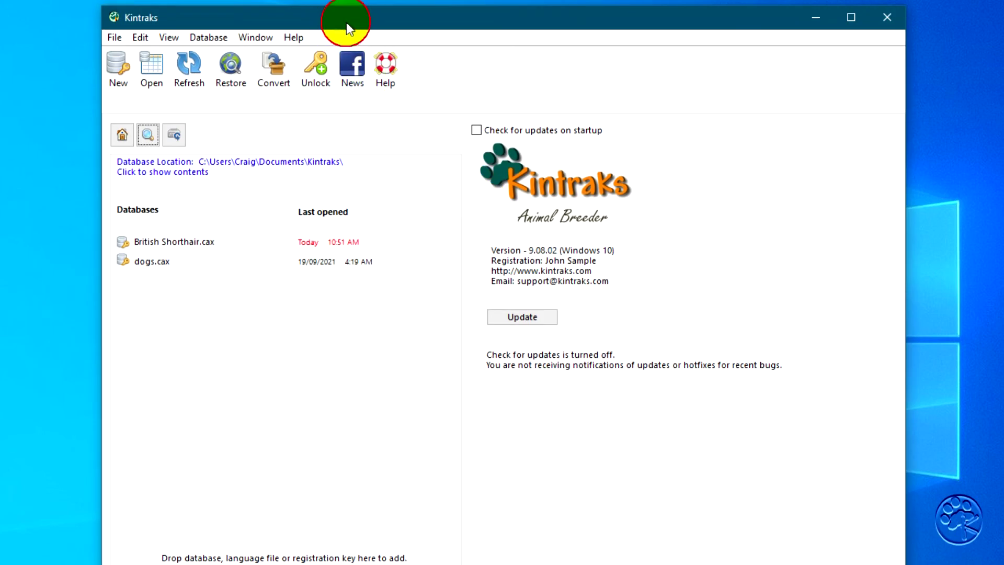
{"action": "left_click_drag", "start_coordinate": [342, 18], "coordinate": [512, 21]}
{"action": "left_click", "coordinate": [331, 239]}
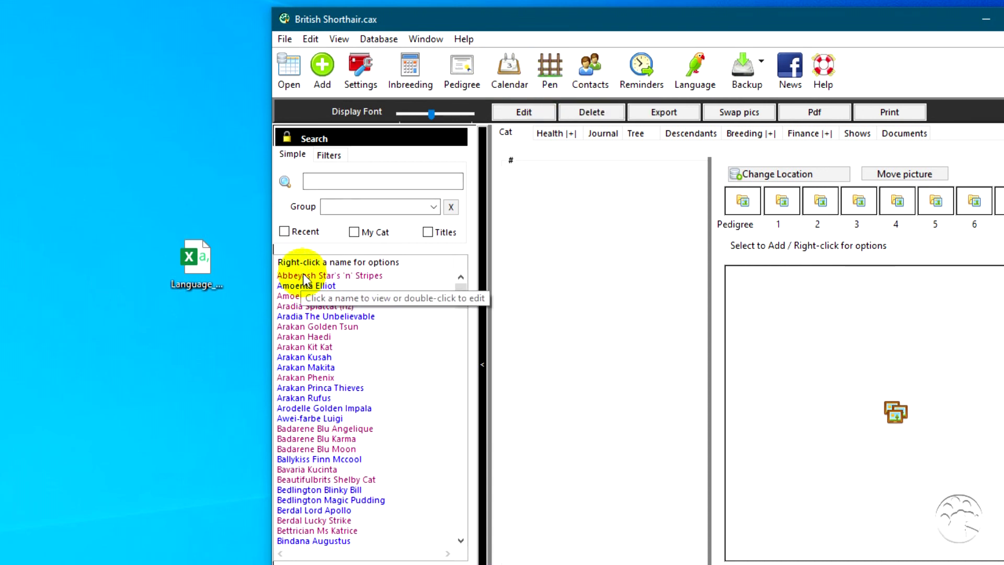
Step: Open a blank new-record form to check the substituted field label beneath Name, and close it without saving
{"action": "left_click", "coordinate": [321, 65]}
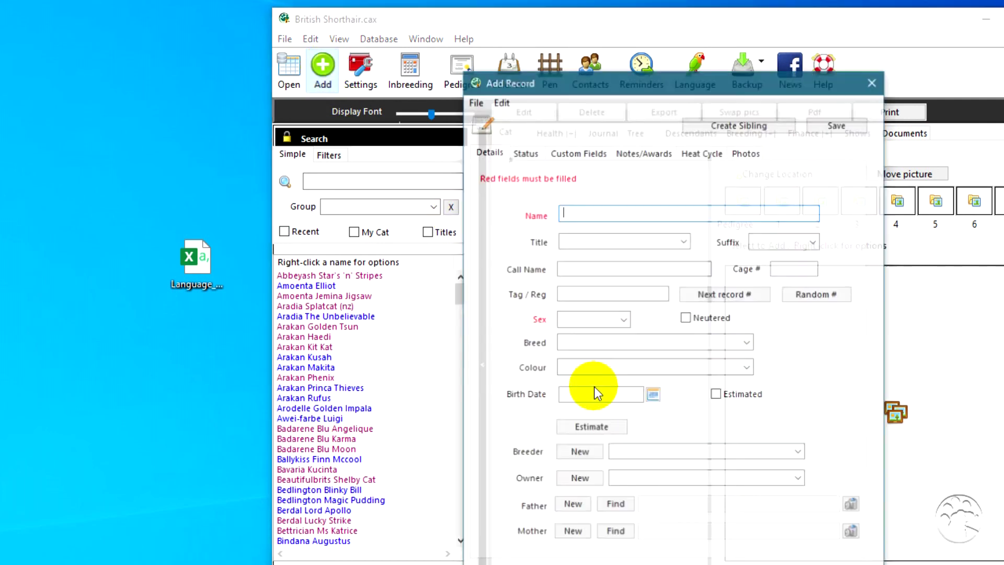
{"action": "left_click", "coordinate": [539, 252]}
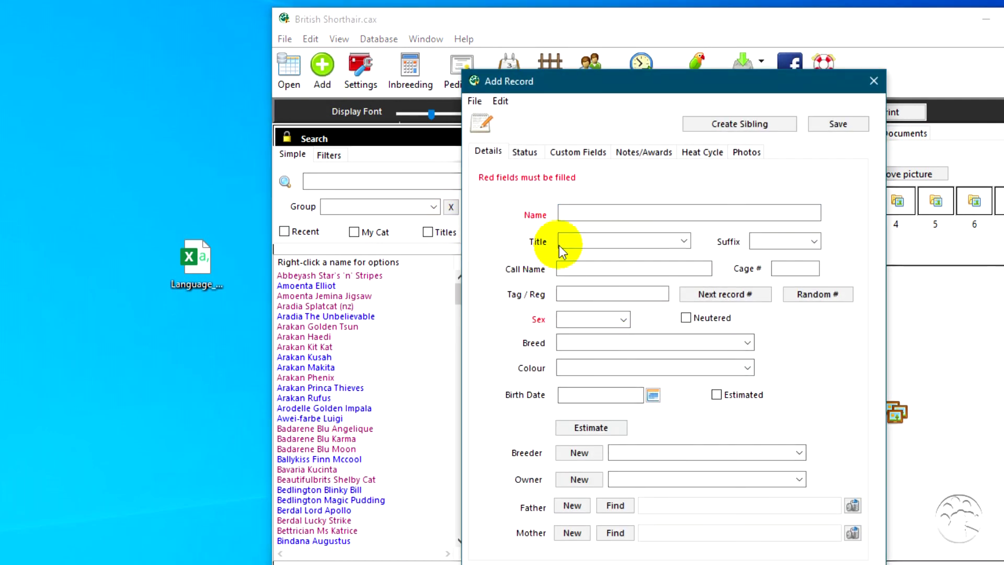
{"action": "left_click", "coordinate": [877, 85]}
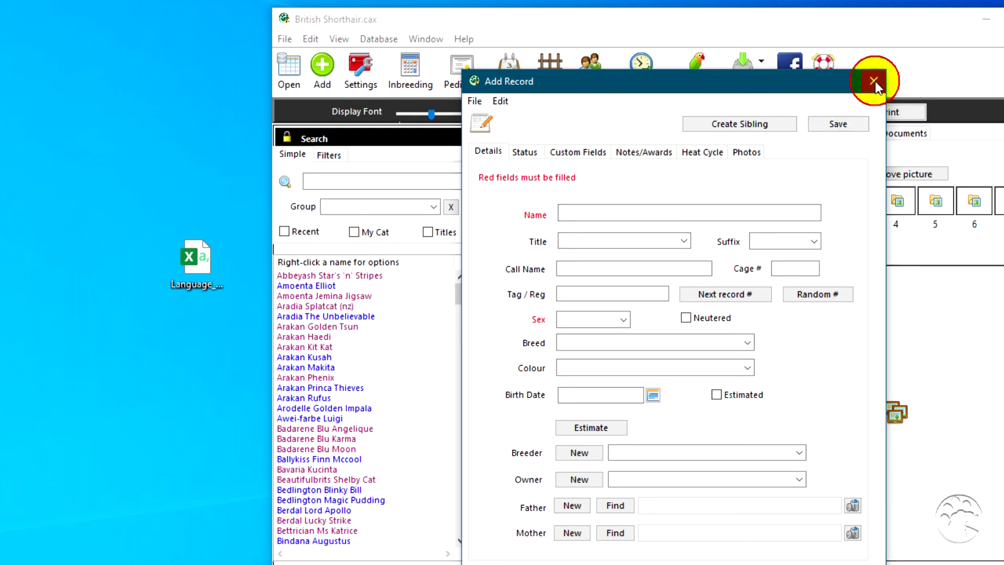